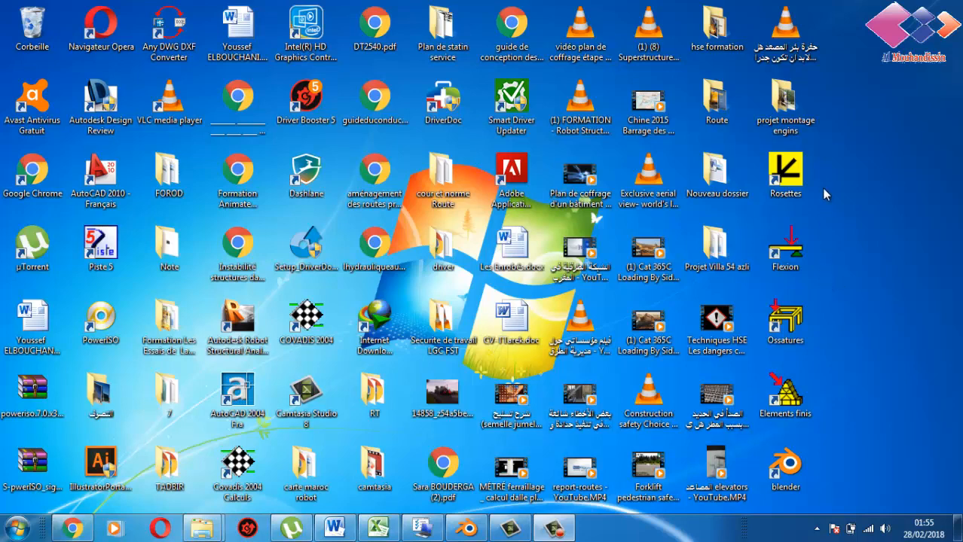
Step: Open the Flexion beam-bending program from the desktop
click(784, 194)
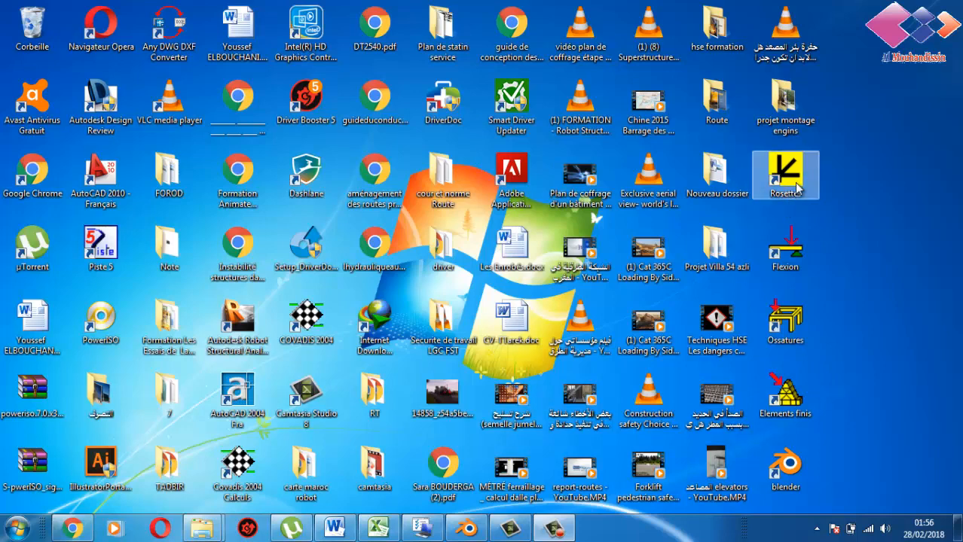
click(787, 260)
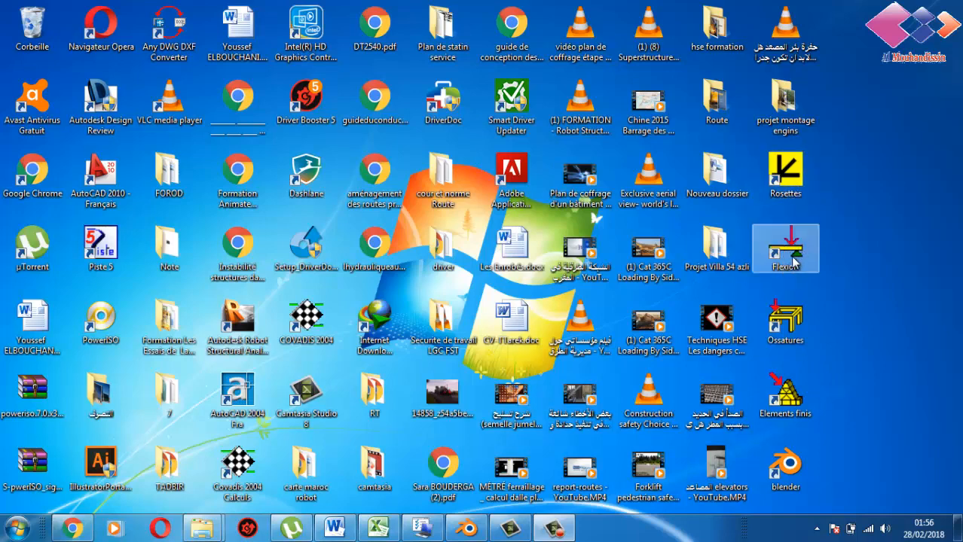
click(787, 340)
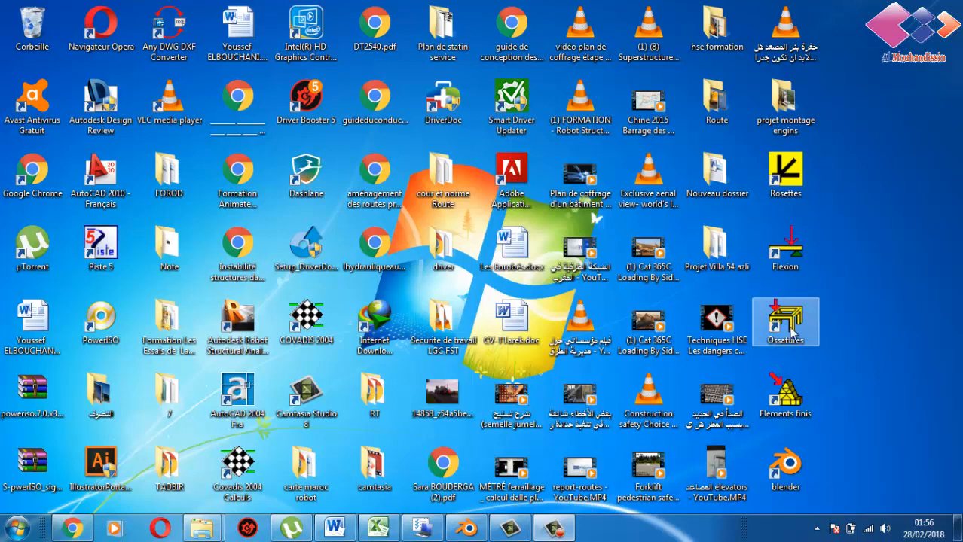
click(791, 399)
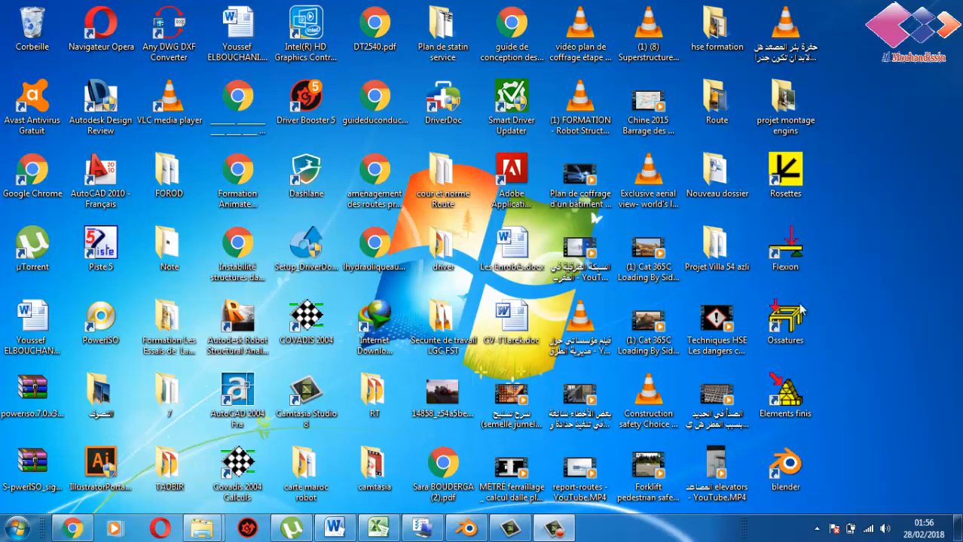
double_click(791, 256)
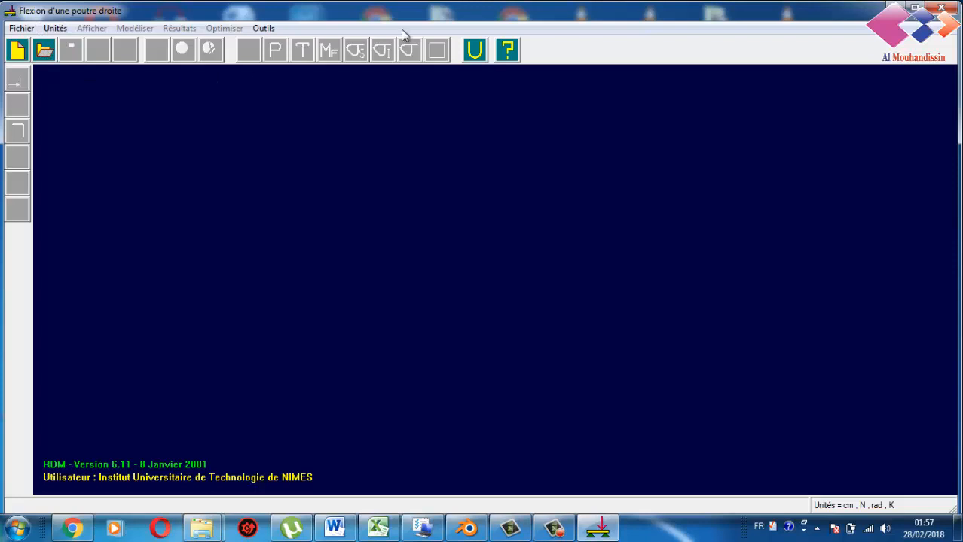
Step: Review the unit settings, keeping cm, N, MPa, rad and K, and consult the program's help
click(476, 54)
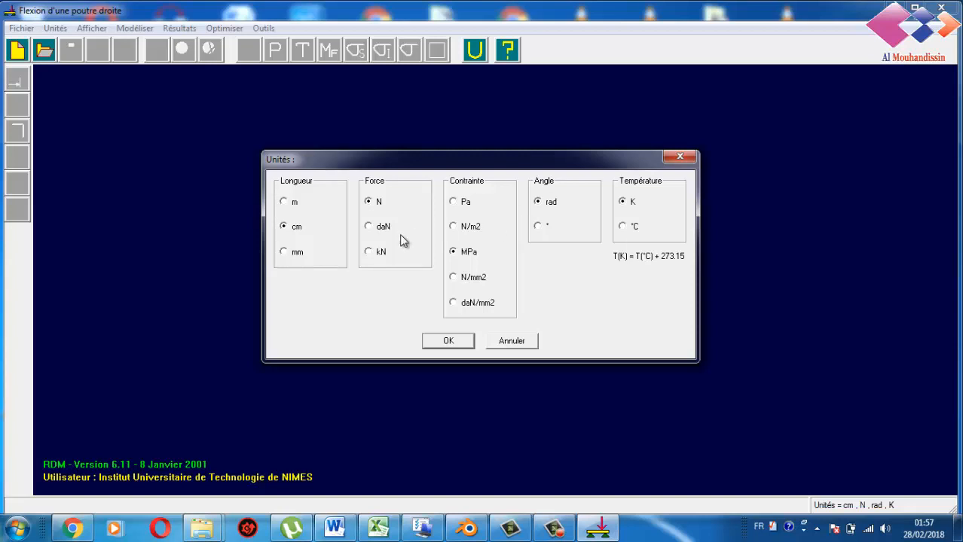
click(439, 341)
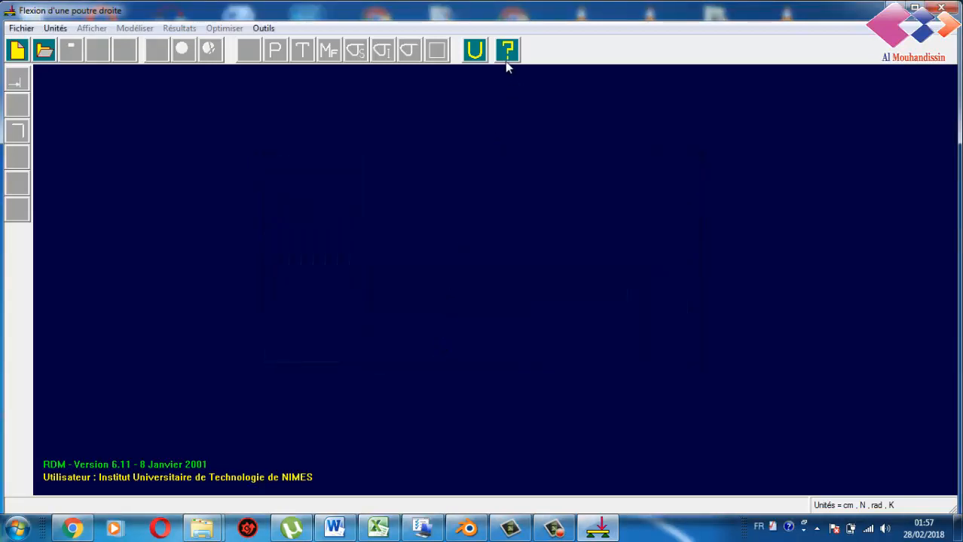
click(507, 49)
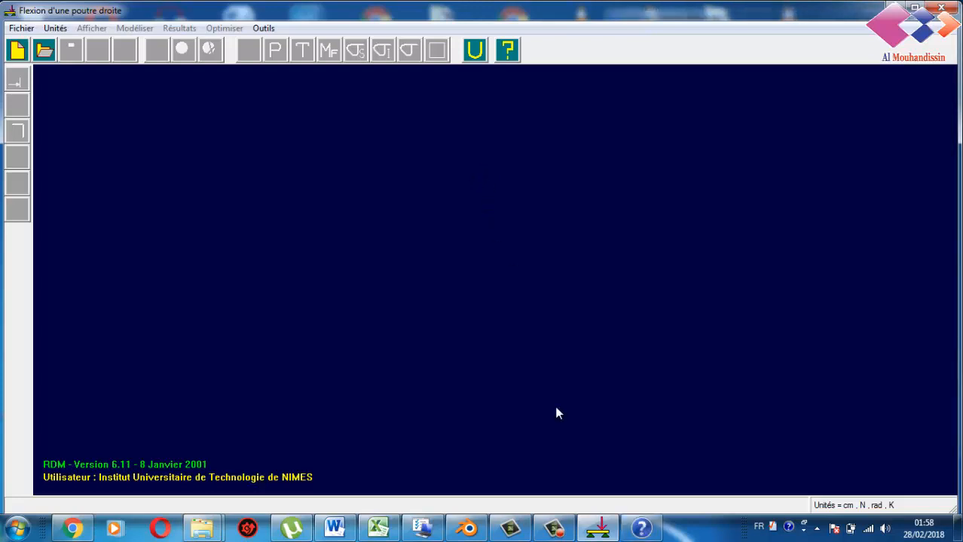
click(554, 528)
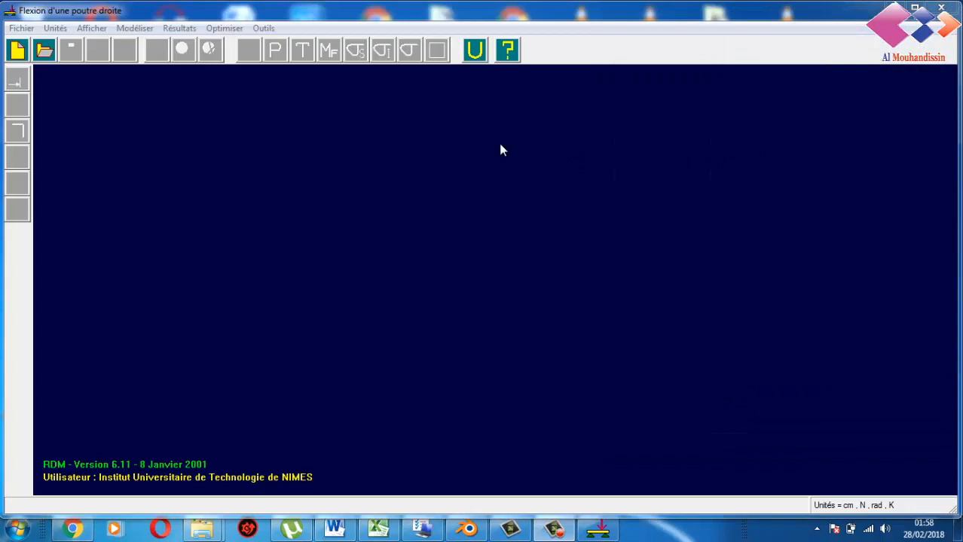
Step: Start a new beam study and open Paint with a blank canvas for sketching the beam
click(17, 51)
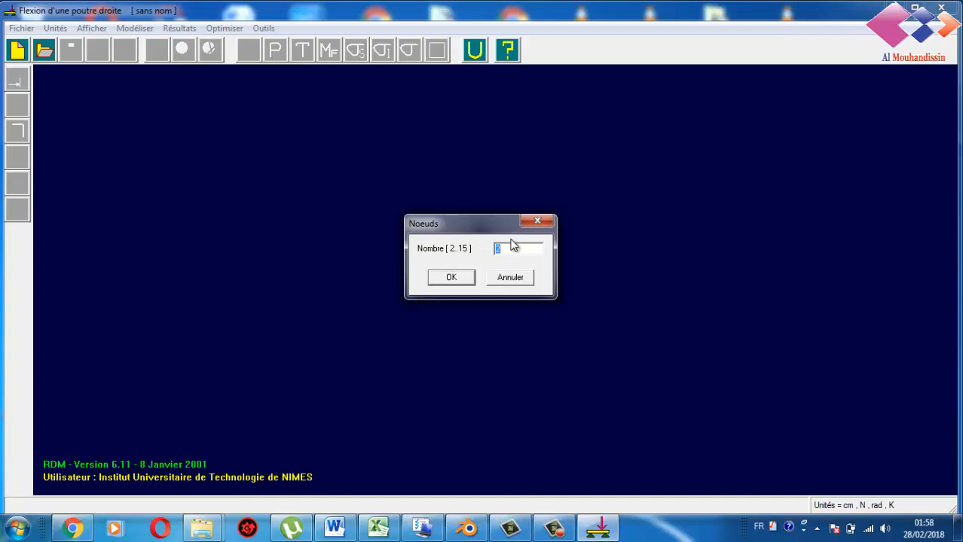
click(15, 527)
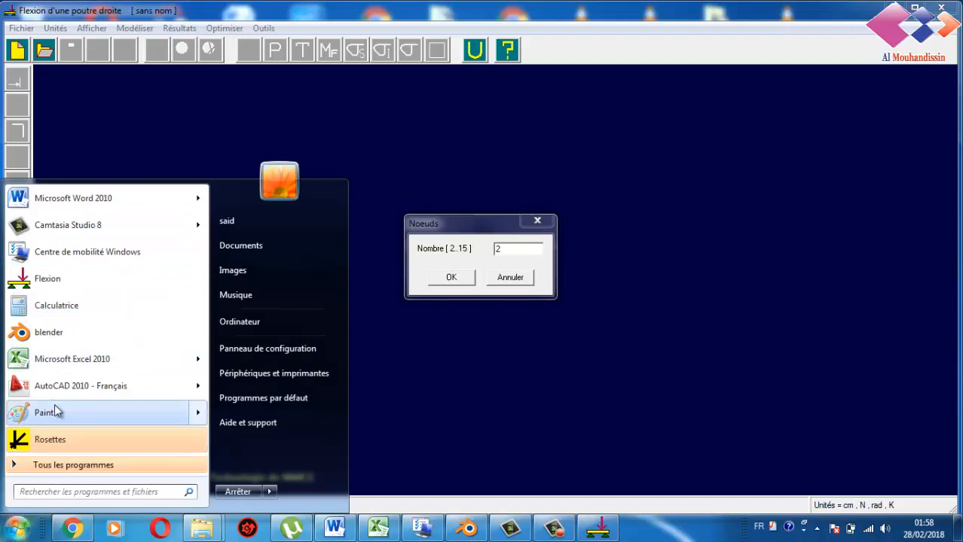
mouse_move(55, 411)
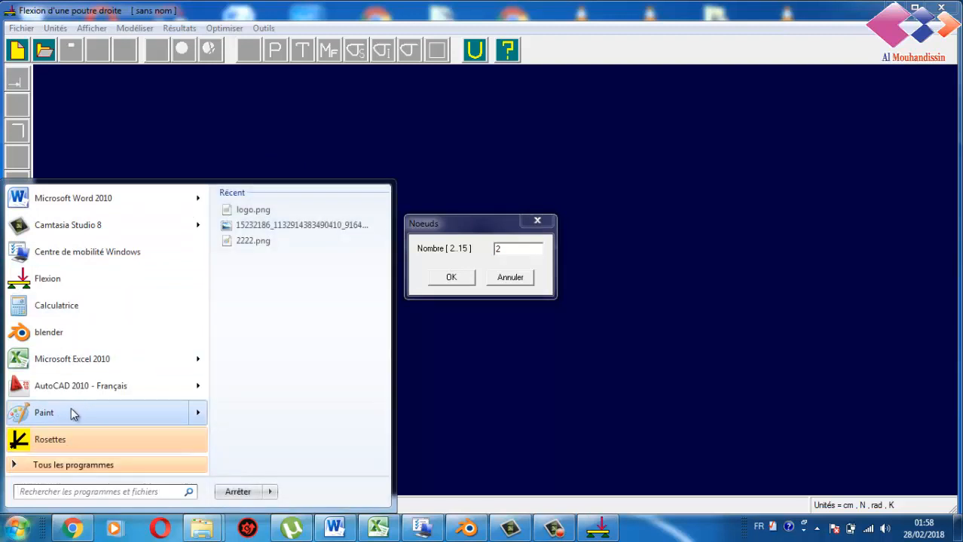
click(70, 411)
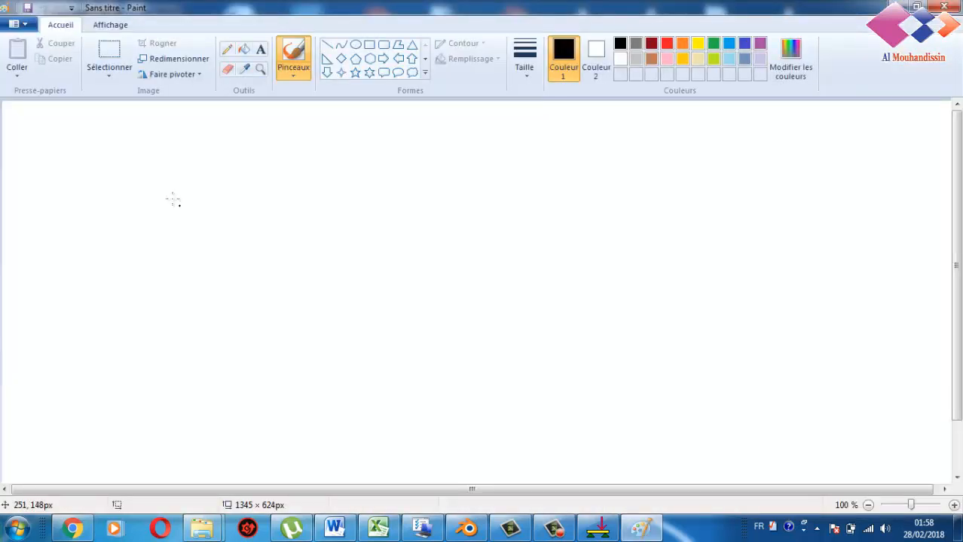
Step: Draw a nearly horizontal beam line about 648 px long with an inverted-V support under each end
click(328, 45)
drag(108, 265, 565, 260)
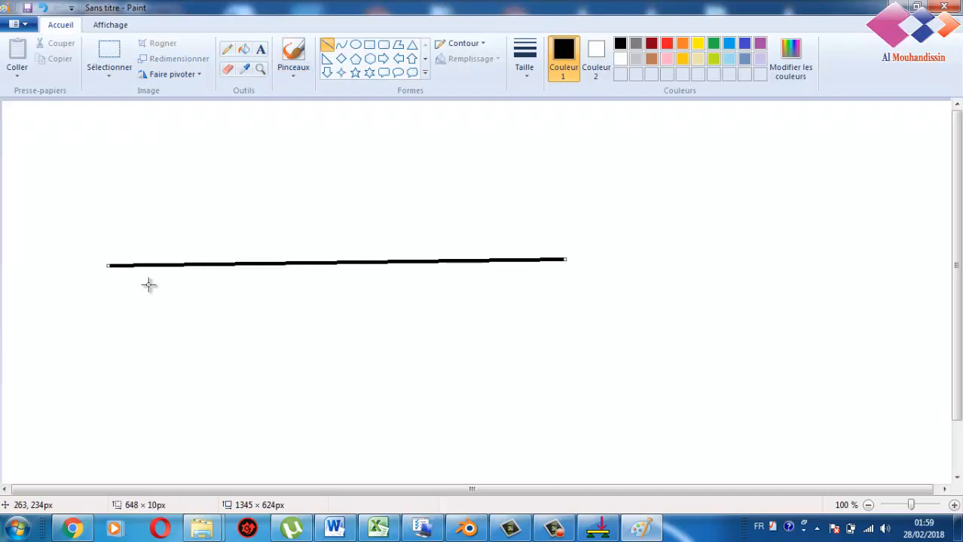
mouse_move(100, 292)
mouse_down()
mouse_move(106, 268)
mouse_move(114, 285)
mouse_move(107, 266)
mouse_up()
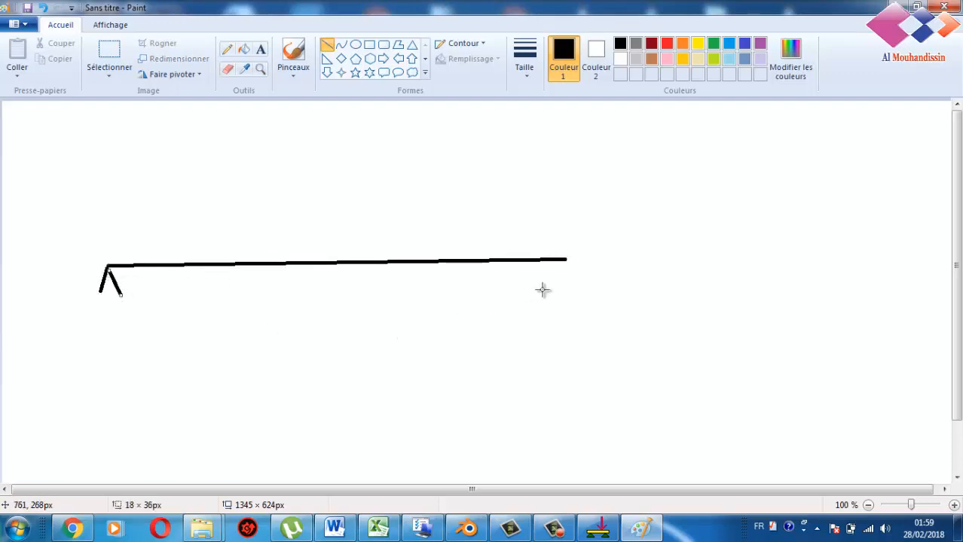
mouse_move(555, 280)
mouse_down()
mouse_move(560, 260)
mouse_move(572, 269)
mouse_move(562, 259)
mouse_up()
Step: Draw two vertical load lines, one about 164 px tall, on the beam's right half and middle, and a distributed-load rectangle at its left end
drag(442, 261, 441, 144)
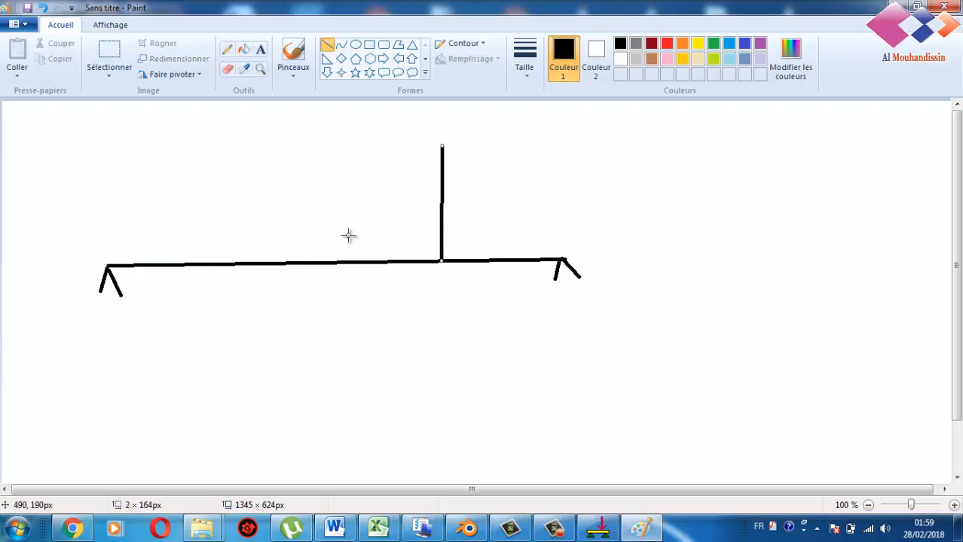
drag(335, 260, 336, 134)
drag(255, 263, 255, 238)
drag(104, 244, 253, 239)
drag(101, 265, 103, 246)
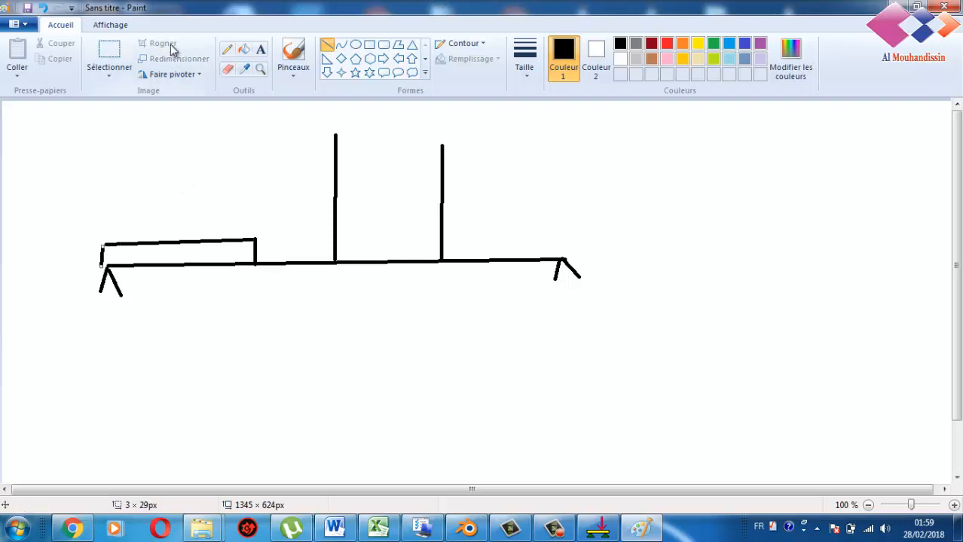
Step: Label the first two beam segments from the left "2m" and "1" below the beam
click(261, 51)
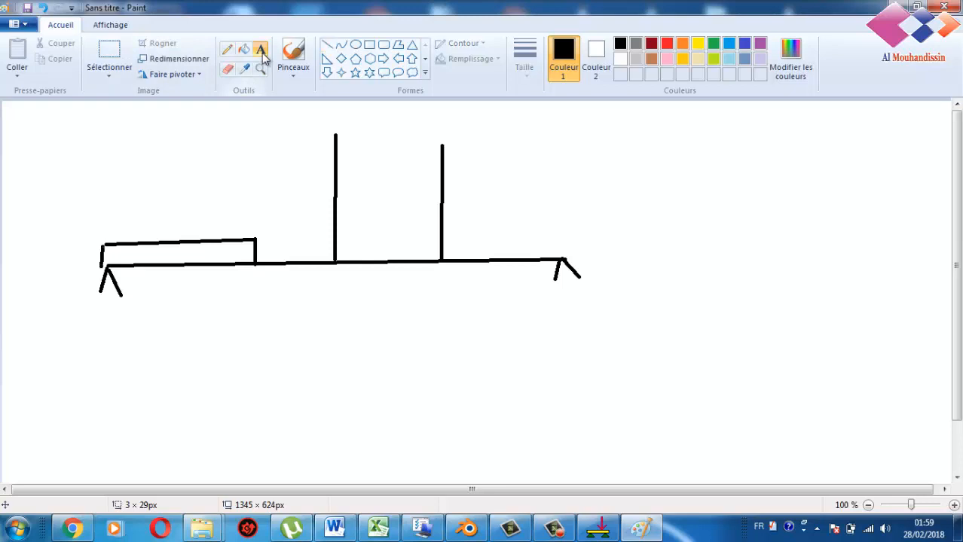
click(173, 308)
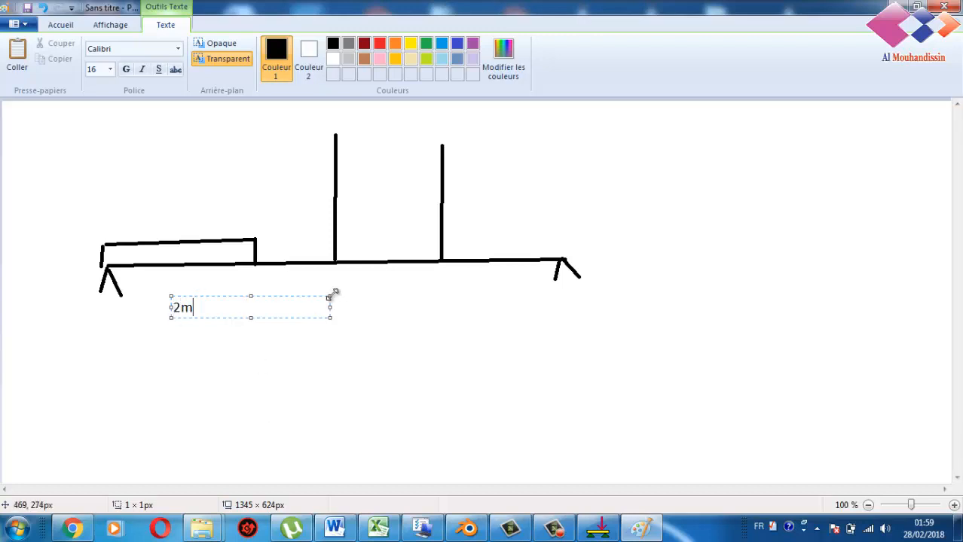
drag(330, 307, 220, 307)
click(292, 296)
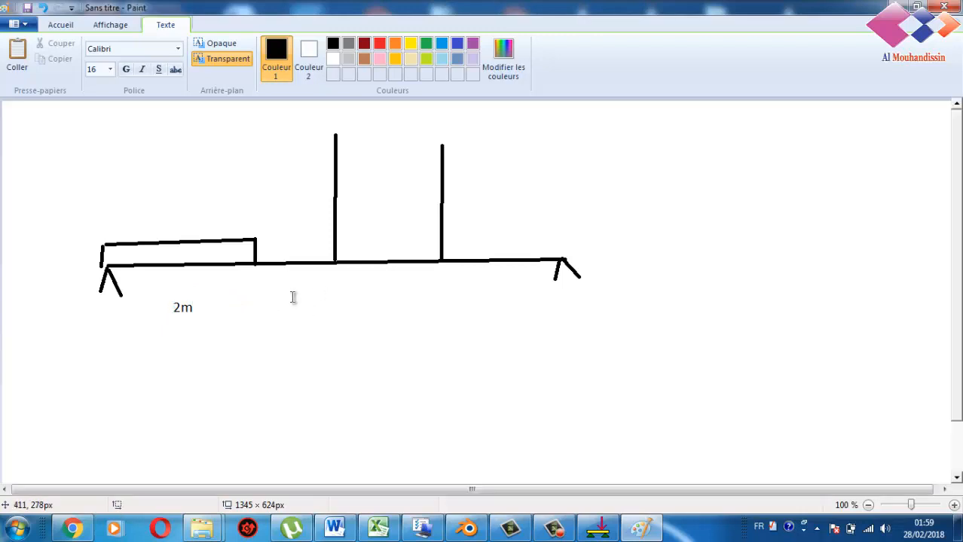
click(292, 306)
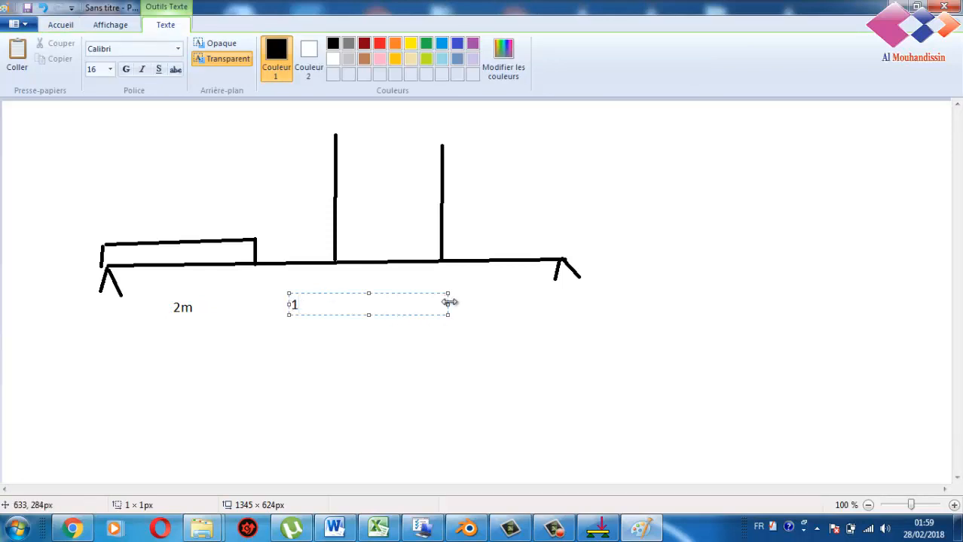
drag(449, 301, 321, 293)
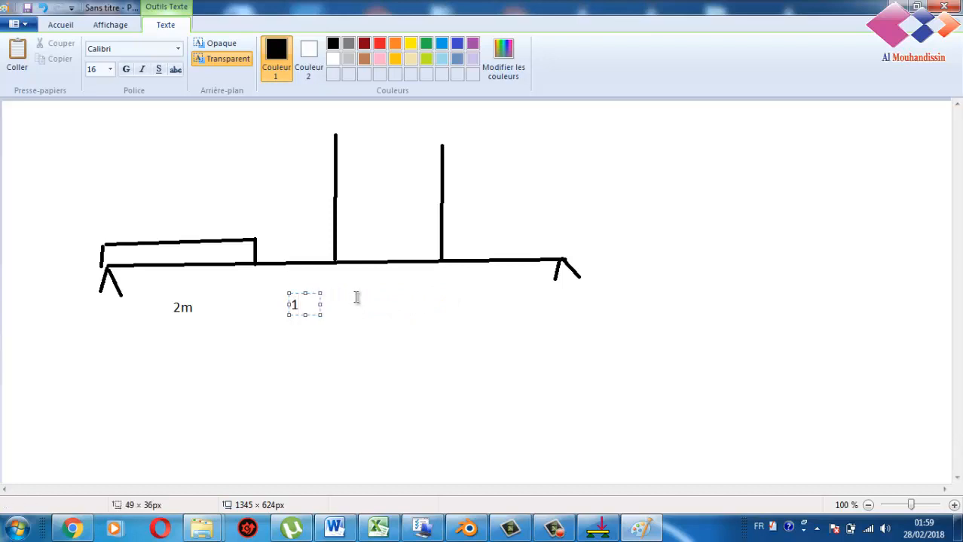
click(382, 312)
Step: Label the third and fourth beam segments "3" and "2" below the beam
click(382, 310)
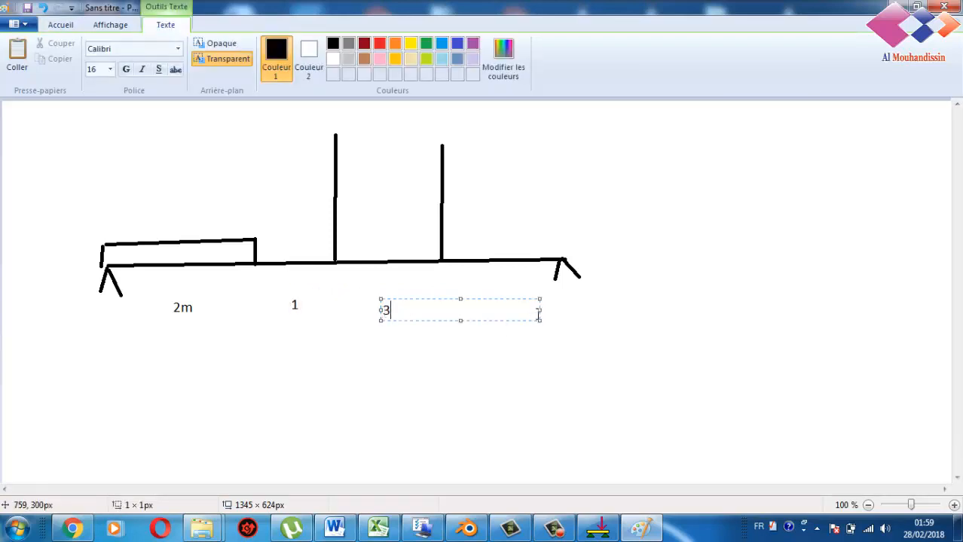
drag(539, 310, 418, 308)
text(3)
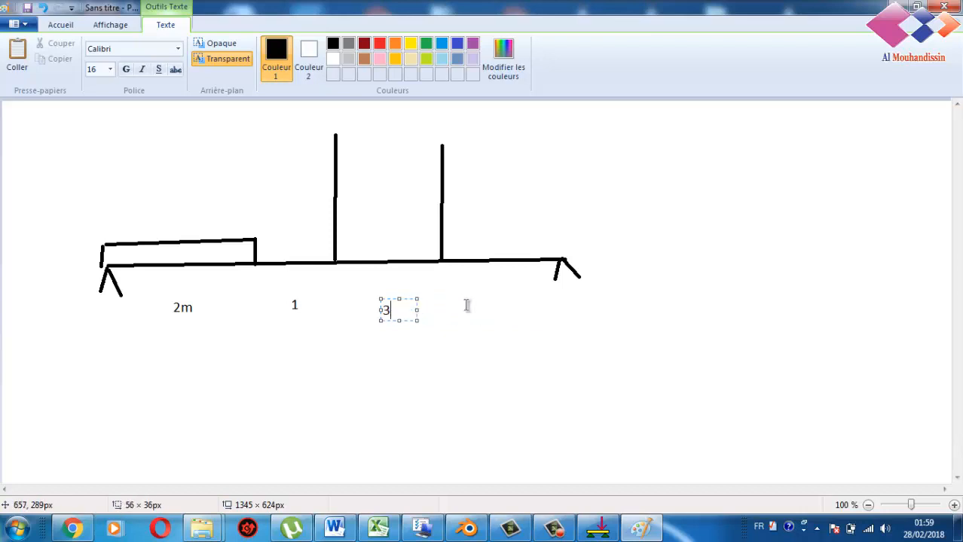
click(494, 312)
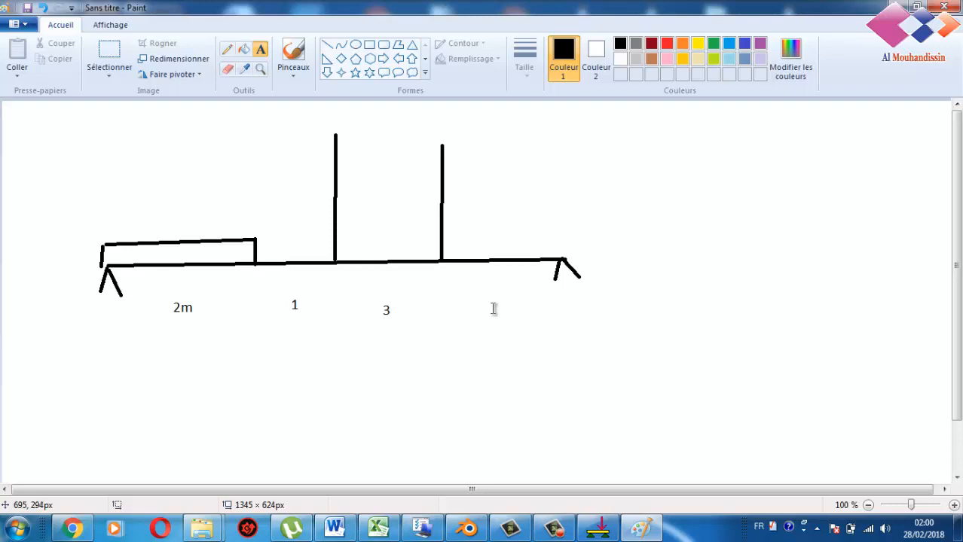
click(491, 308)
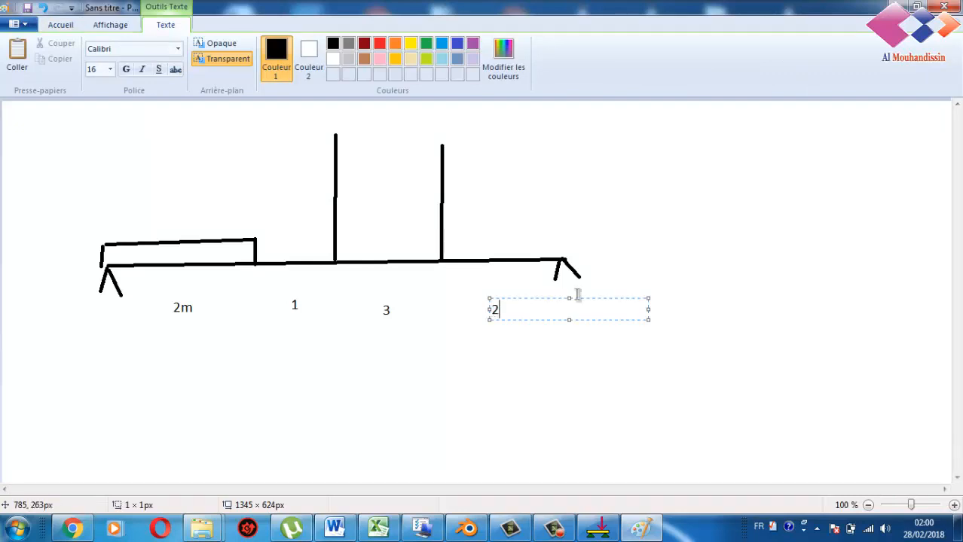
drag(650, 312, 535, 284)
click(612, 352)
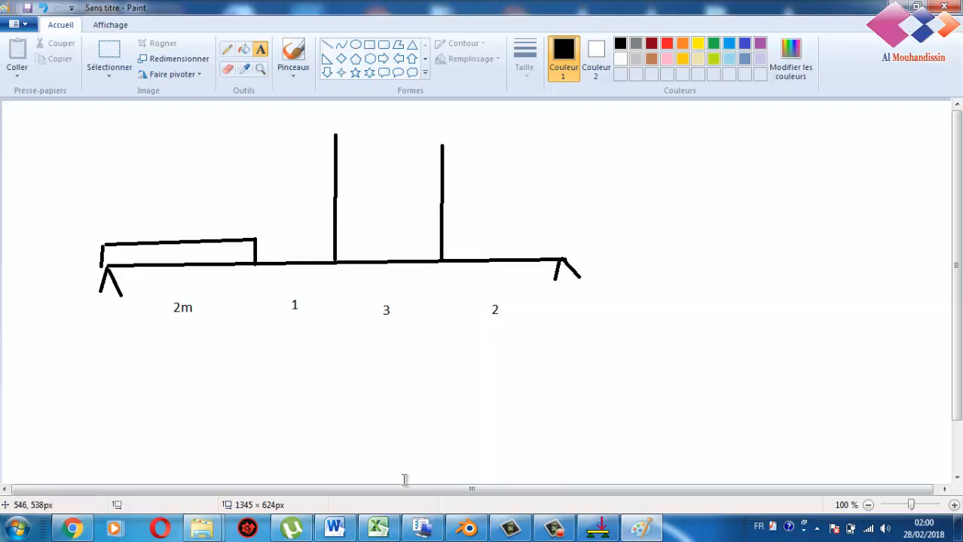
Step: Switch back to Flexion, check the beam sketch in Paint for the node count, and set the number of nodes to 5
click(600, 527)
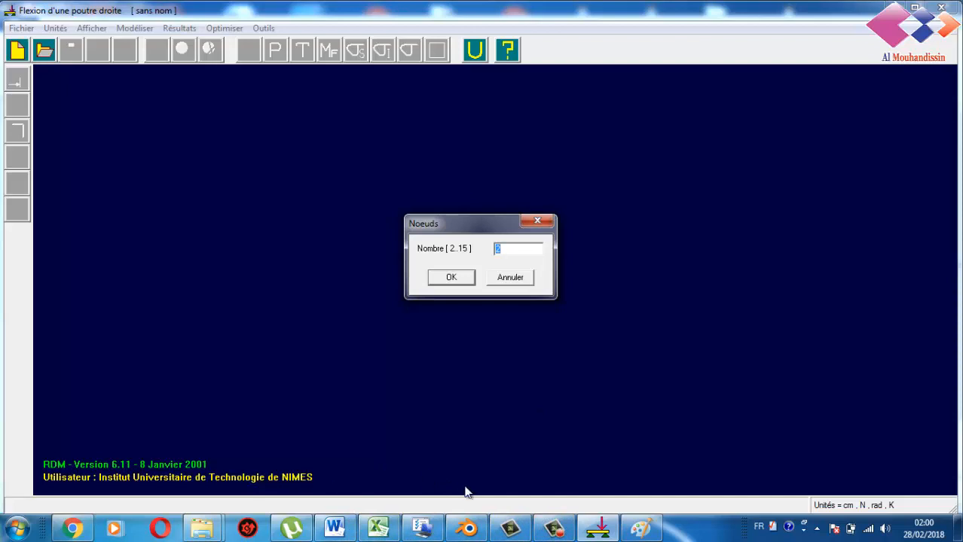
click(638, 532)
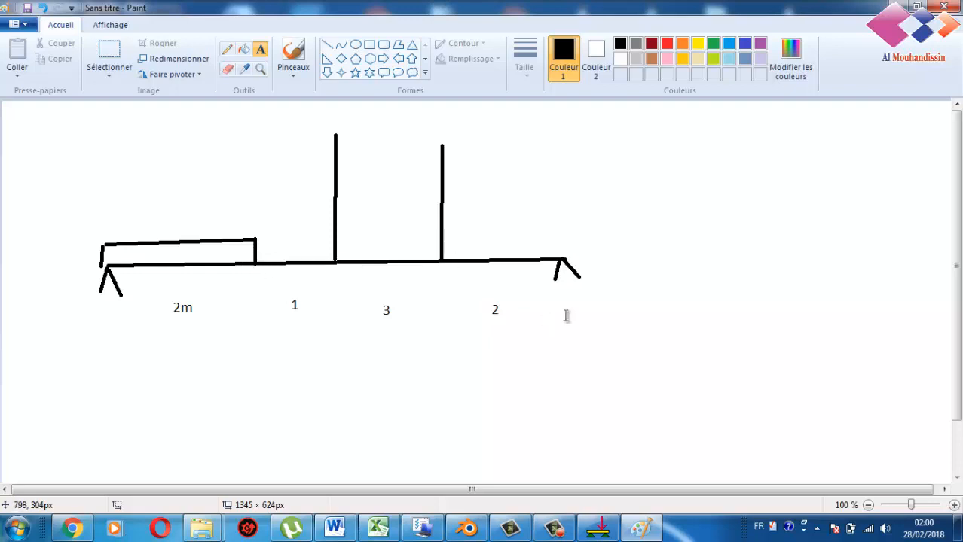
click(598, 528)
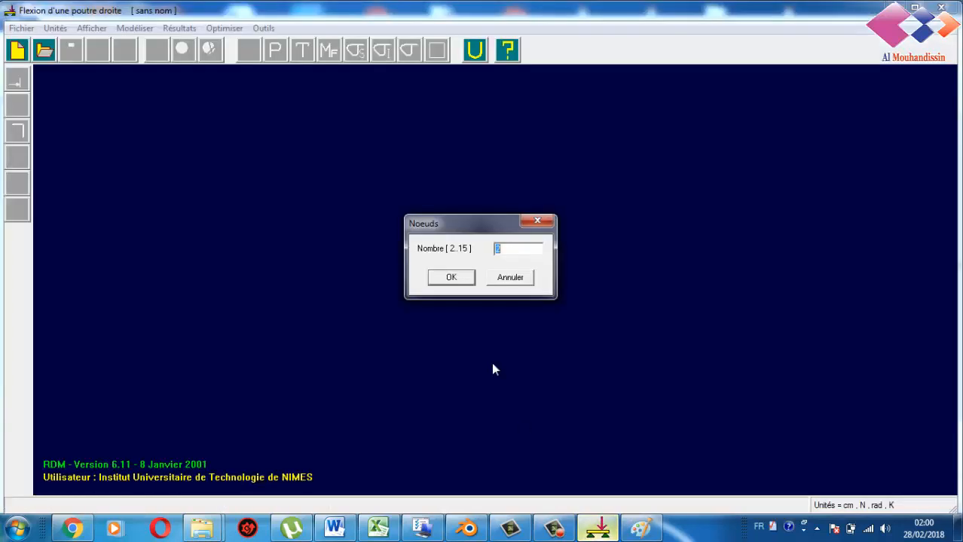
text(5)
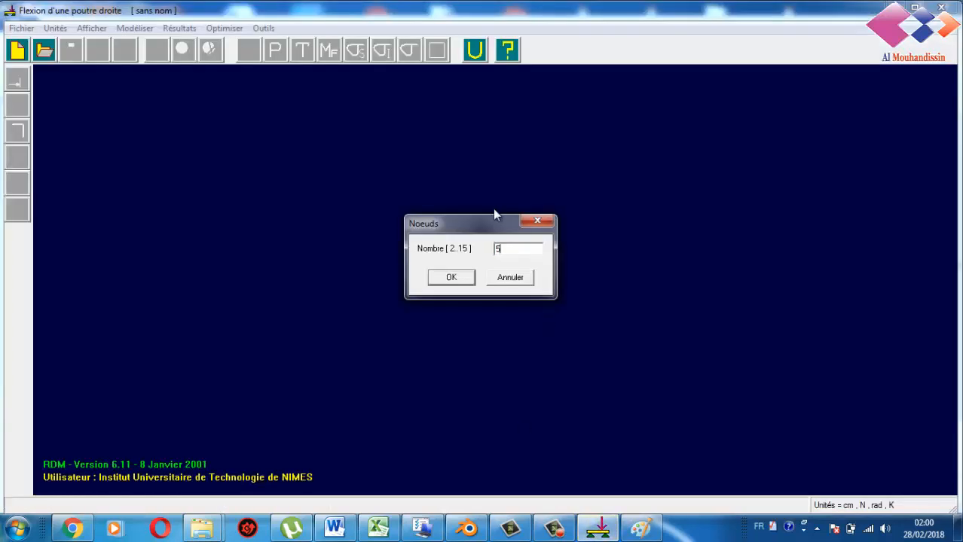
click(448, 279)
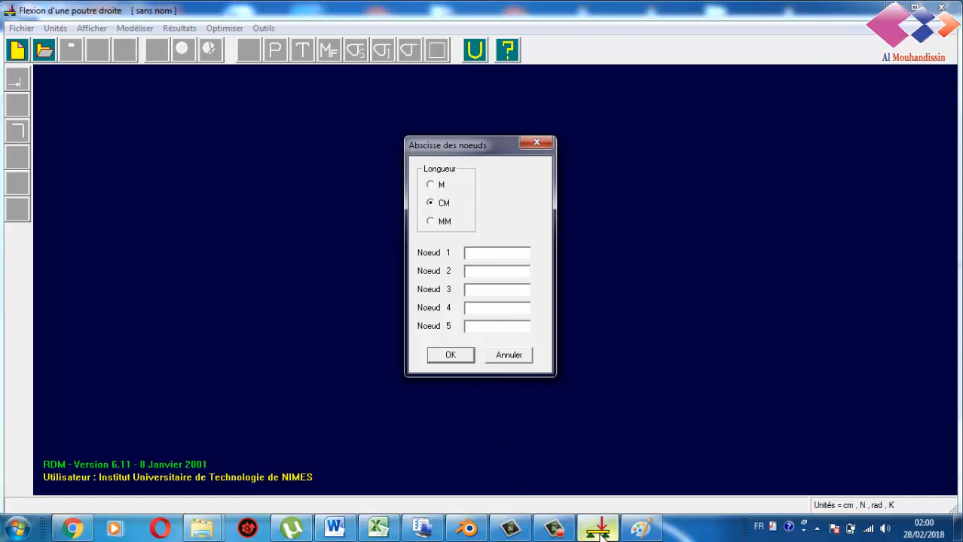
Step: Set the node length unit to CM and place node 1 at 0 and node 2 at 200
mouse_move(598, 535)
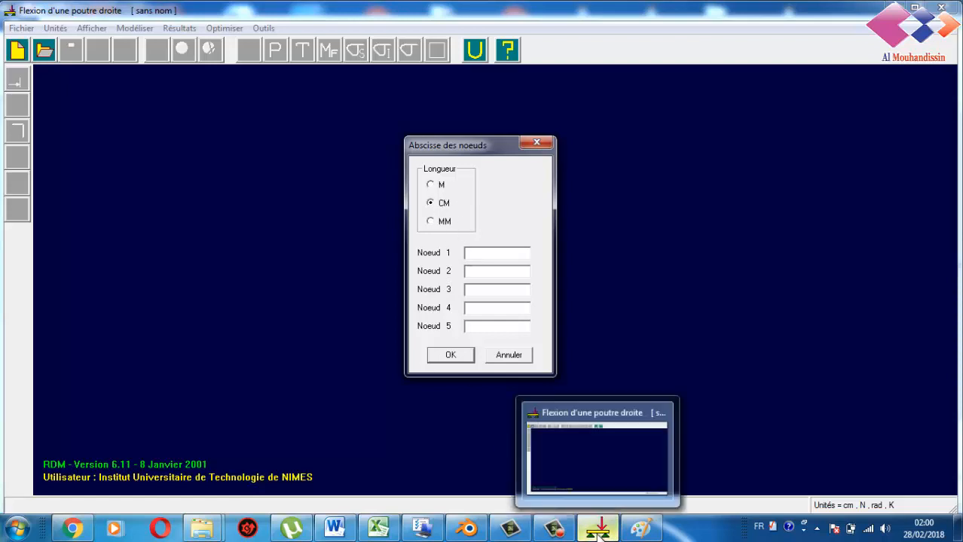
click(640, 530)
click(640, 530)
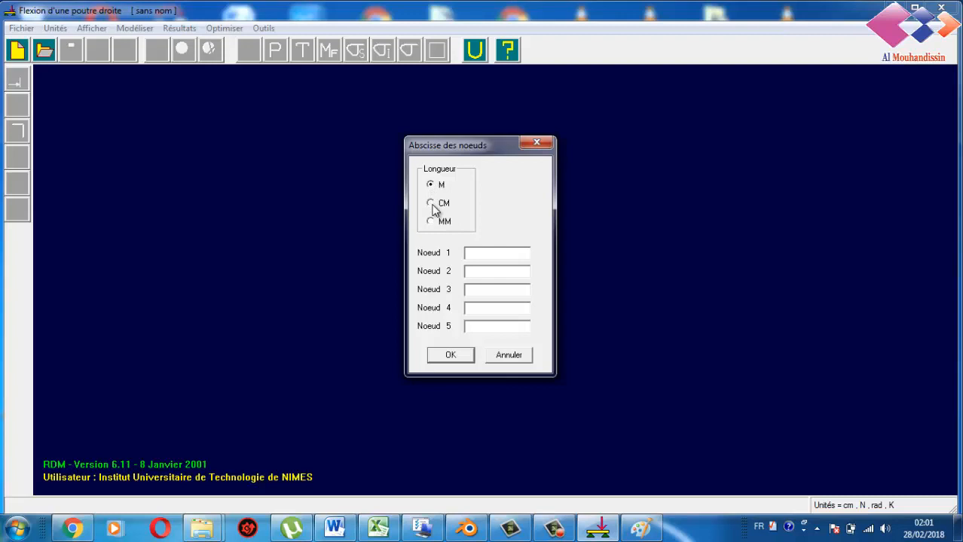
click(433, 205)
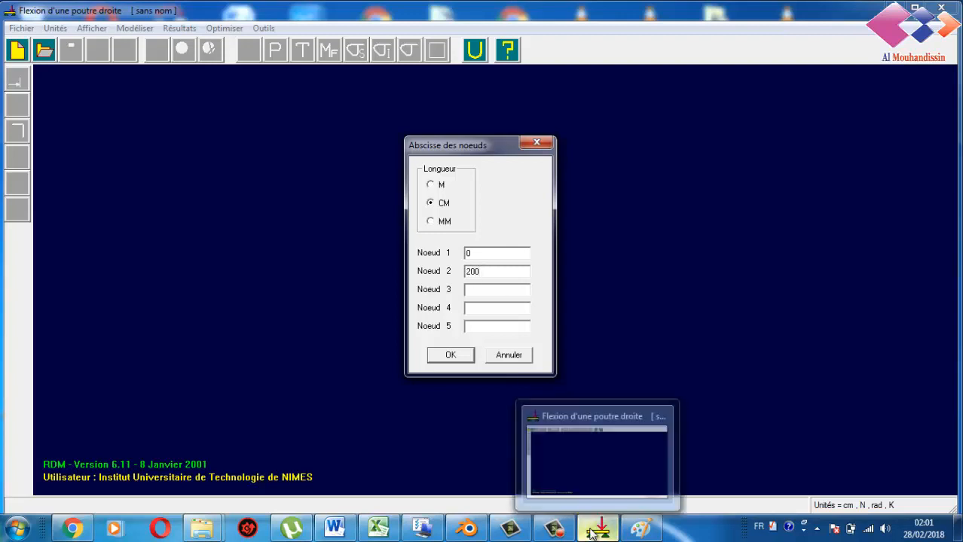
Step: Check the segment lengths in the Paint sketch and place node 3 at 300 and node 4 at 600 cm
click(629, 528)
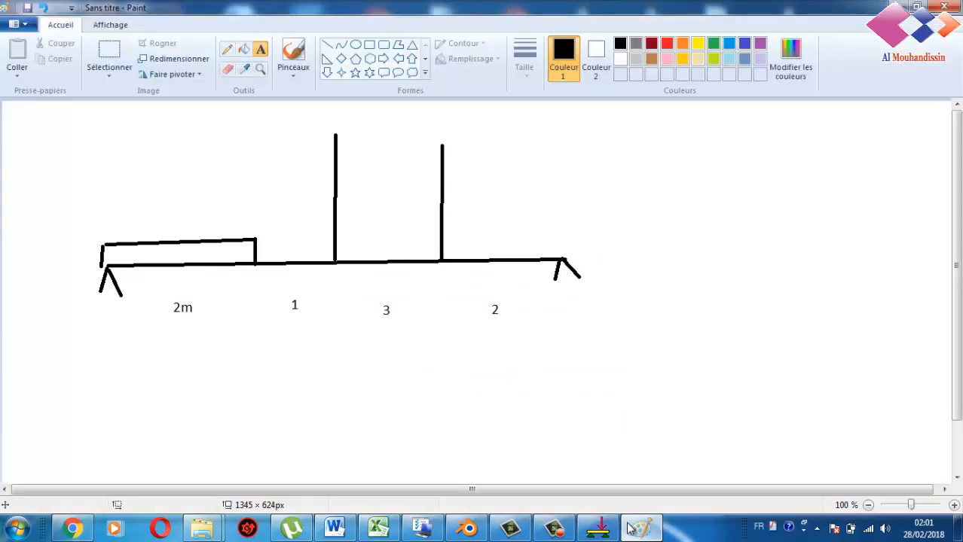
click(629, 528)
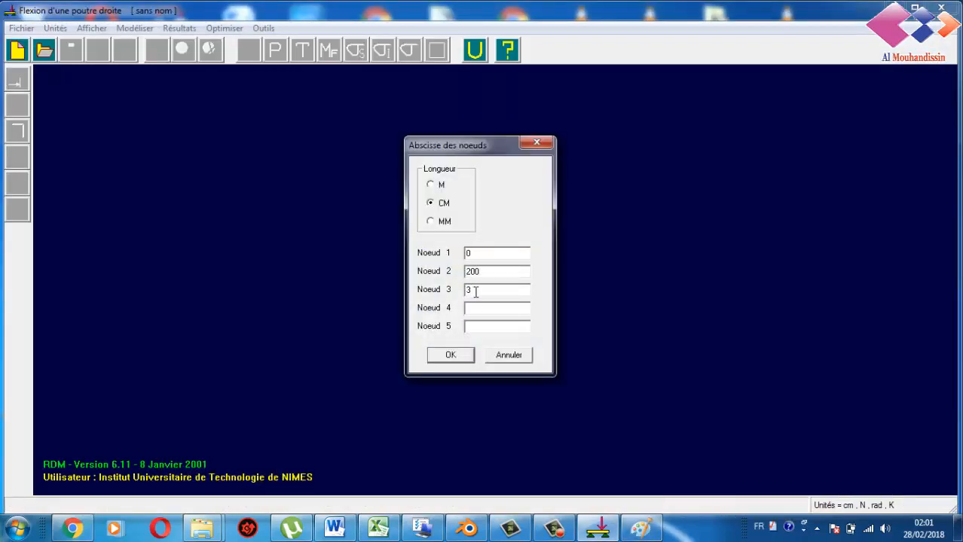
click(644, 529)
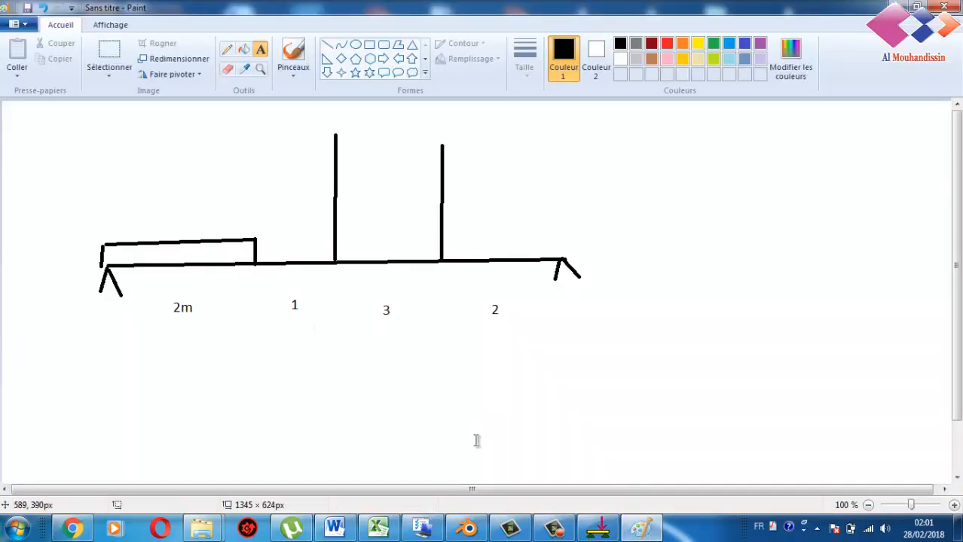
click(598, 529)
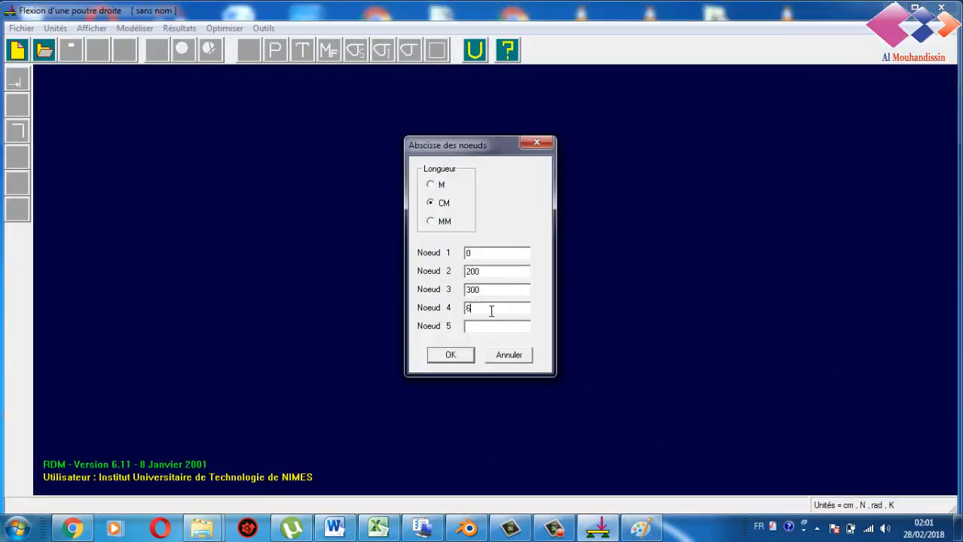
Step: Place node 5 at 800 cm, check the node positions against the Paint sketch, and confirm them
click(641, 529)
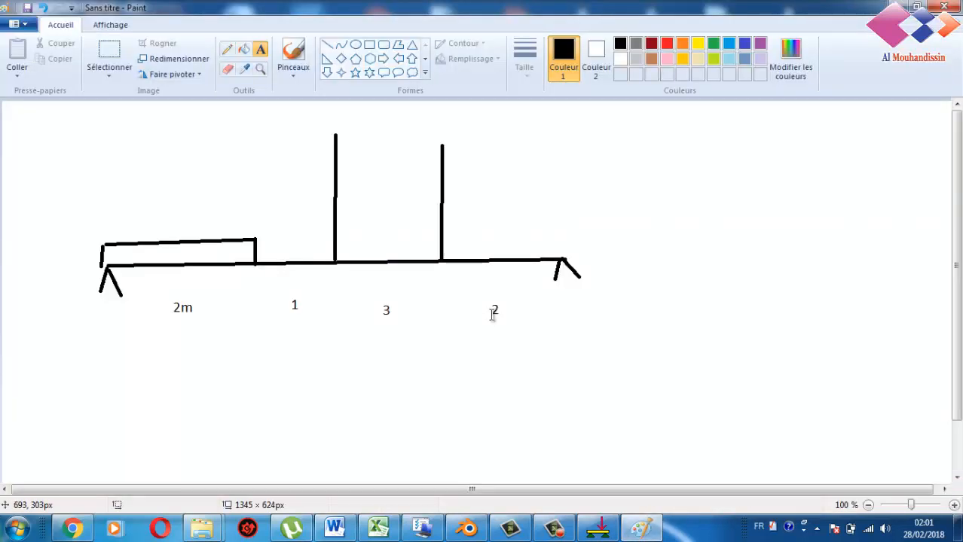
click(633, 531)
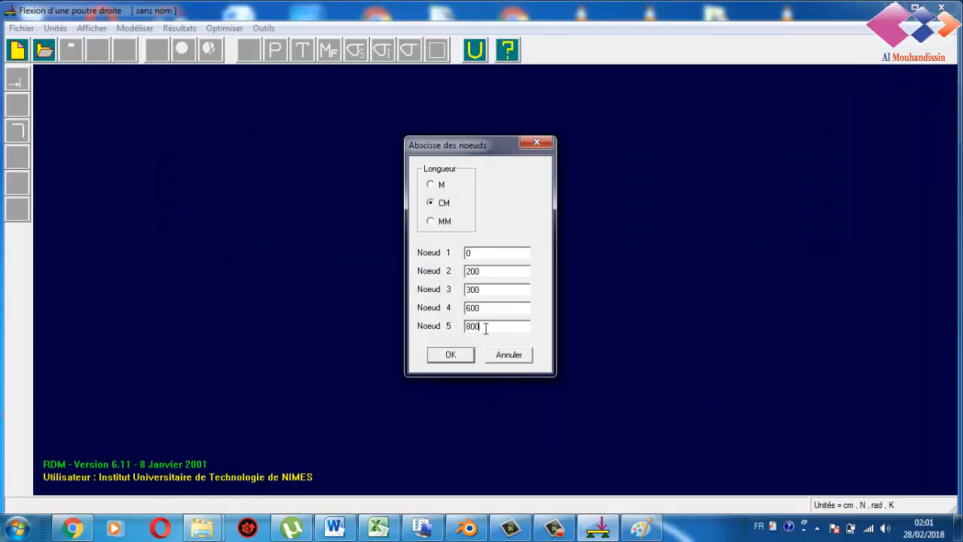
click(627, 533)
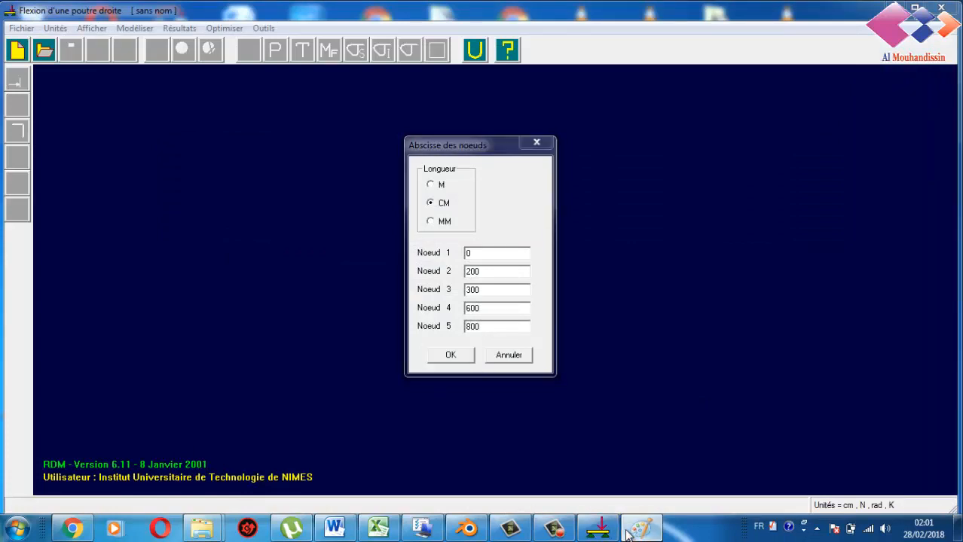
click(628, 532)
click(628, 532)
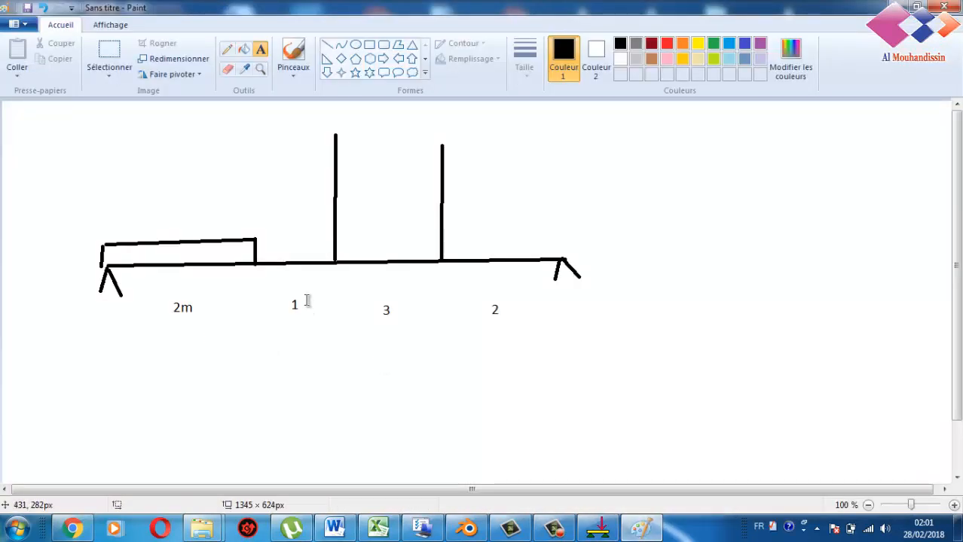
click(651, 538)
click(449, 357)
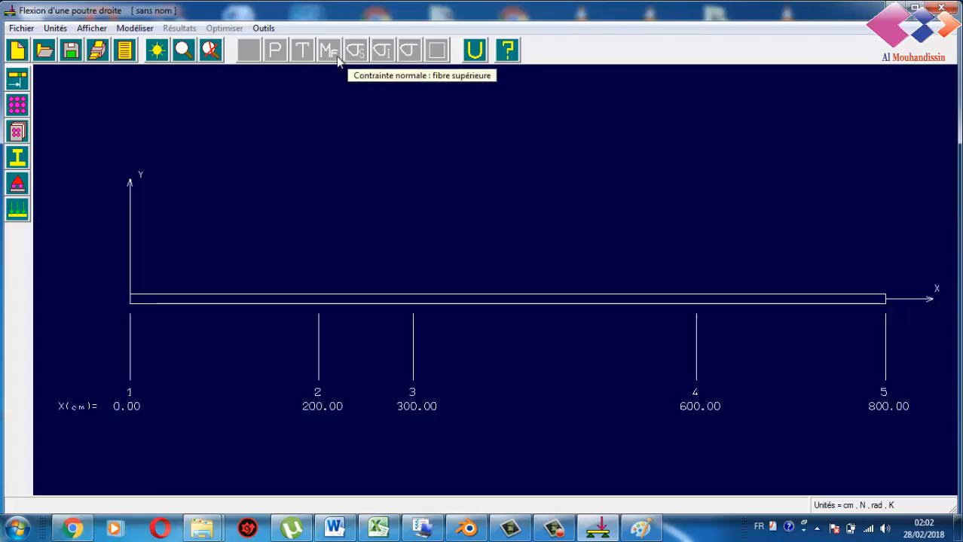
click(141, 33)
click(148, 82)
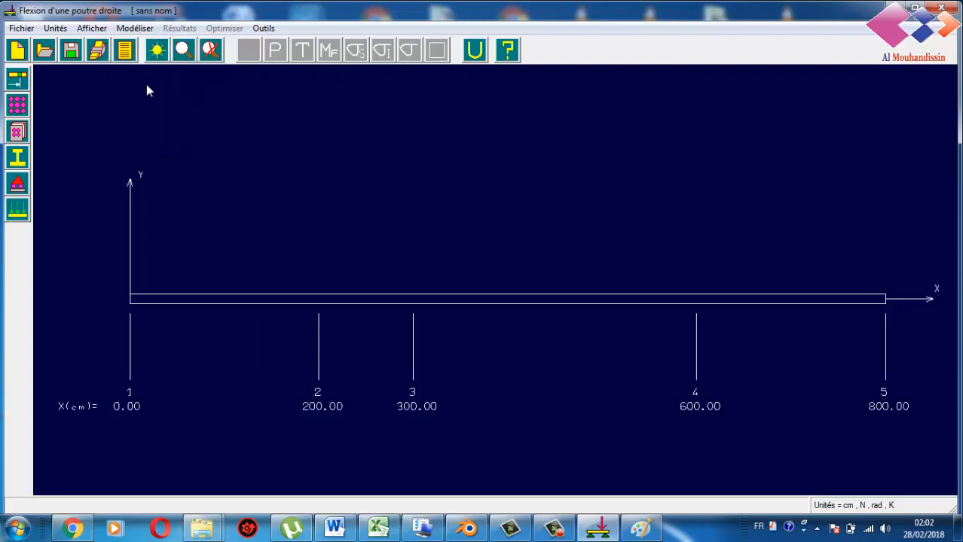
click(144, 26)
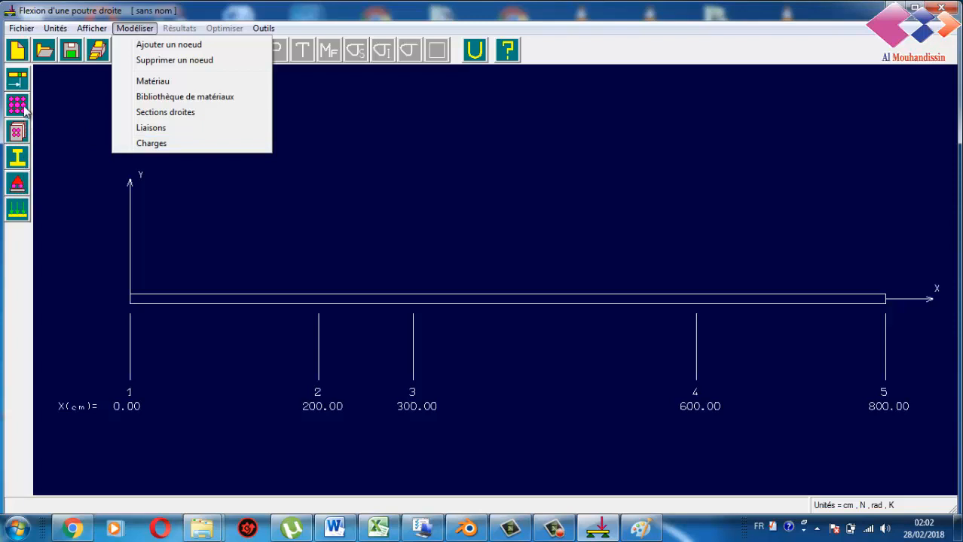
click(124, 28)
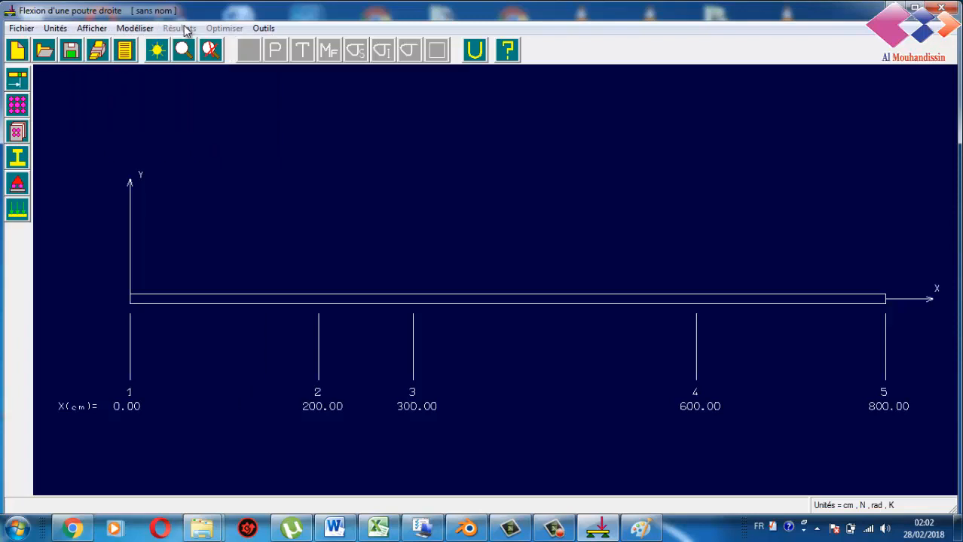
click(263, 28)
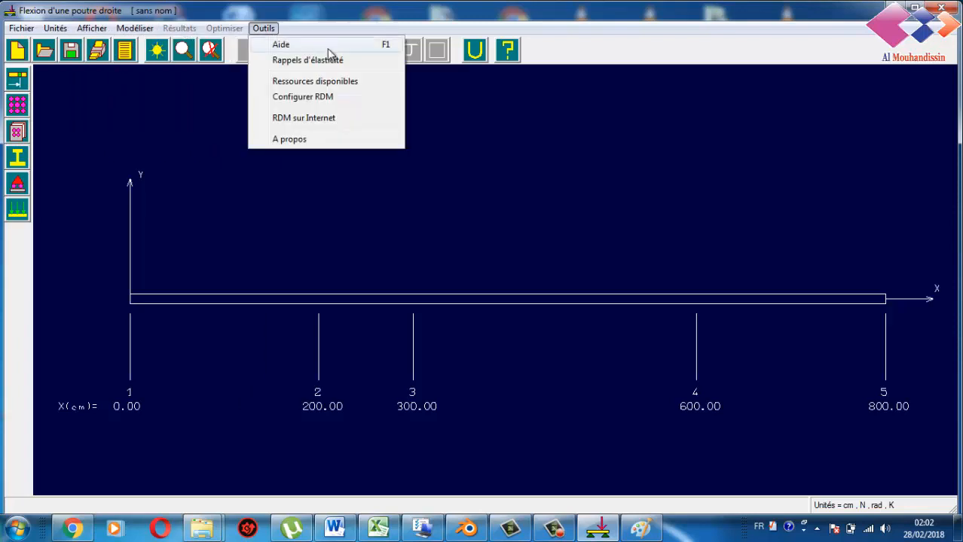
click(264, 25)
click(124, 28)
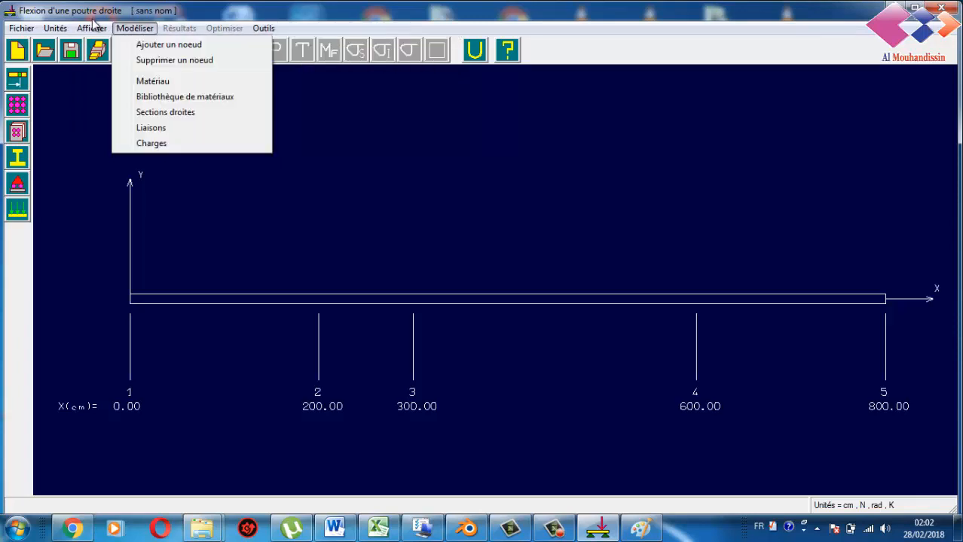
mouse_move(91, 28)
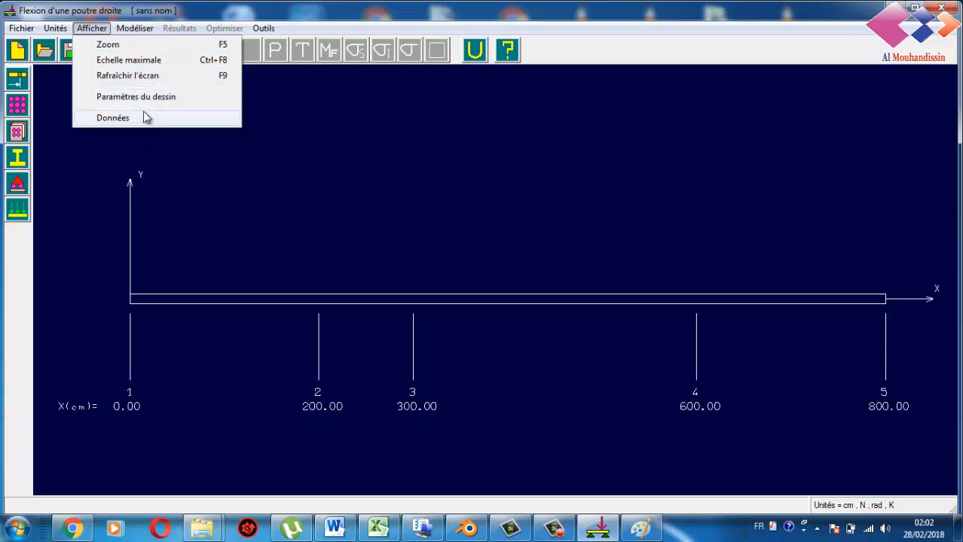
click(68, 49)
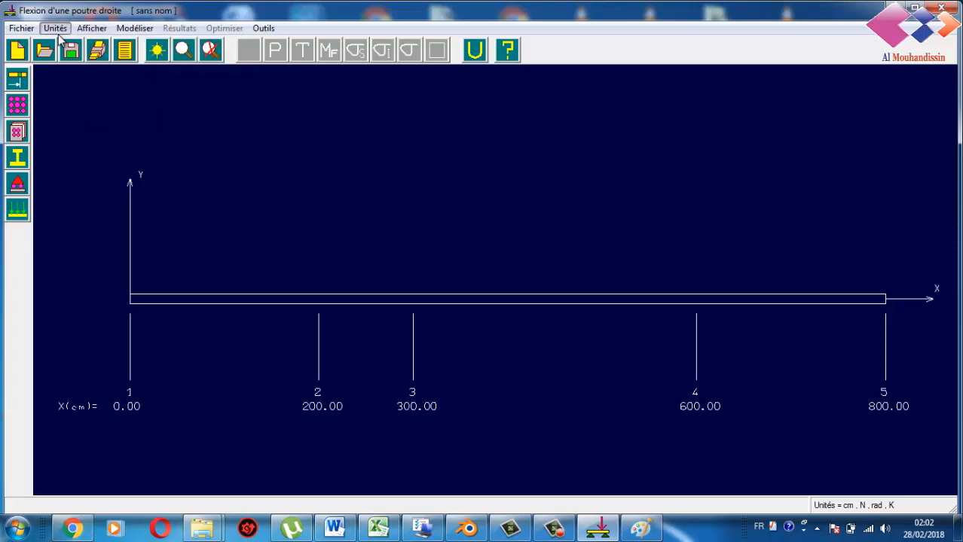
click(57, 30)
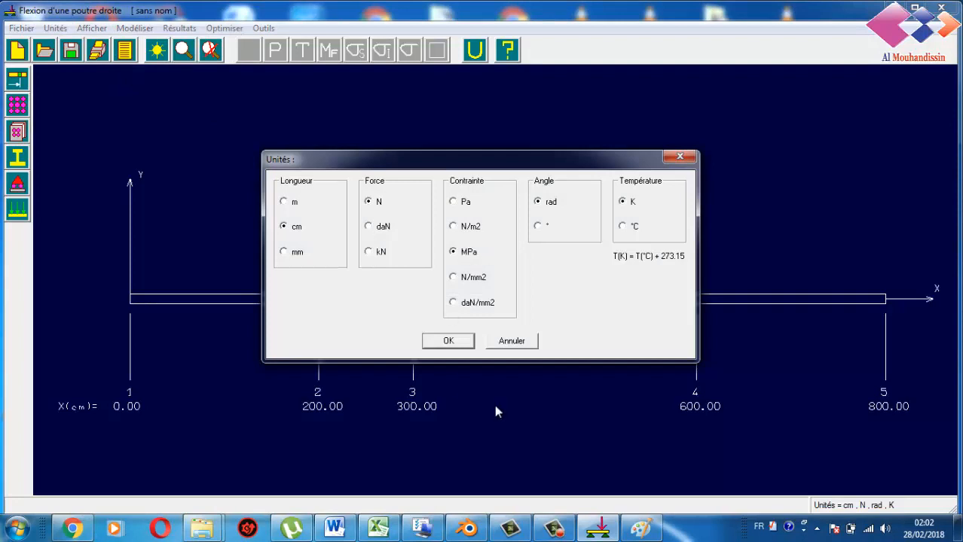
click(508, 343)
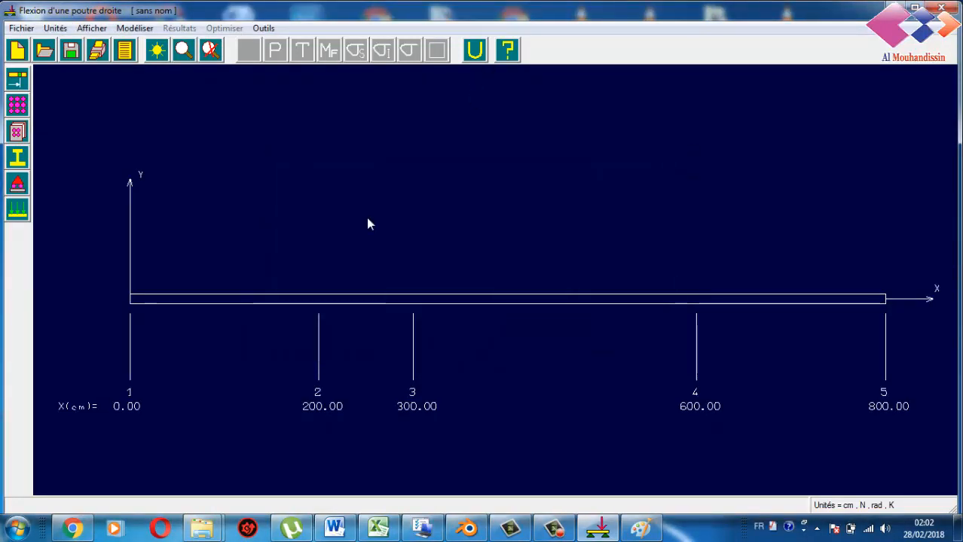
Step: Add simple supports with zero y displacement at nodes 1 and 5, and compare them with the Paint sketch
click(18, 183)
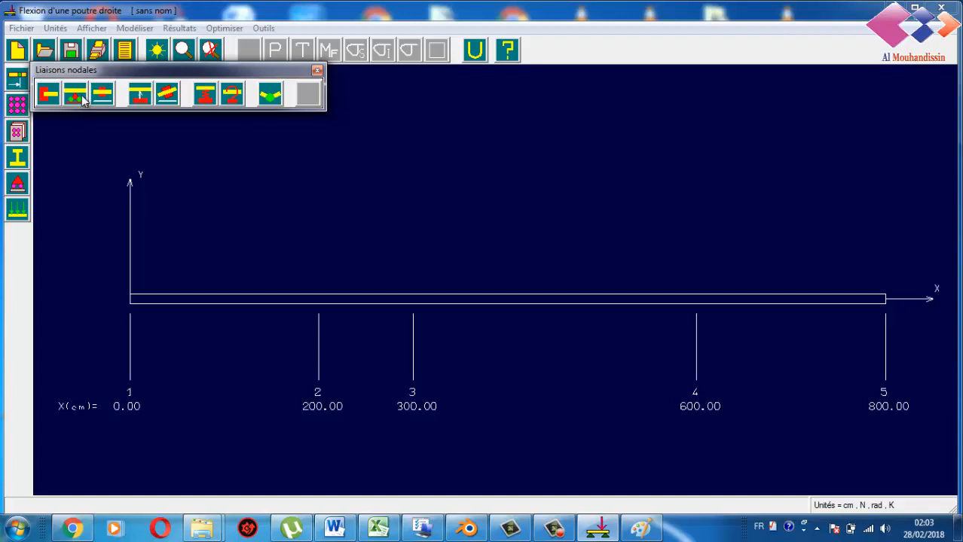
click(82, 96)
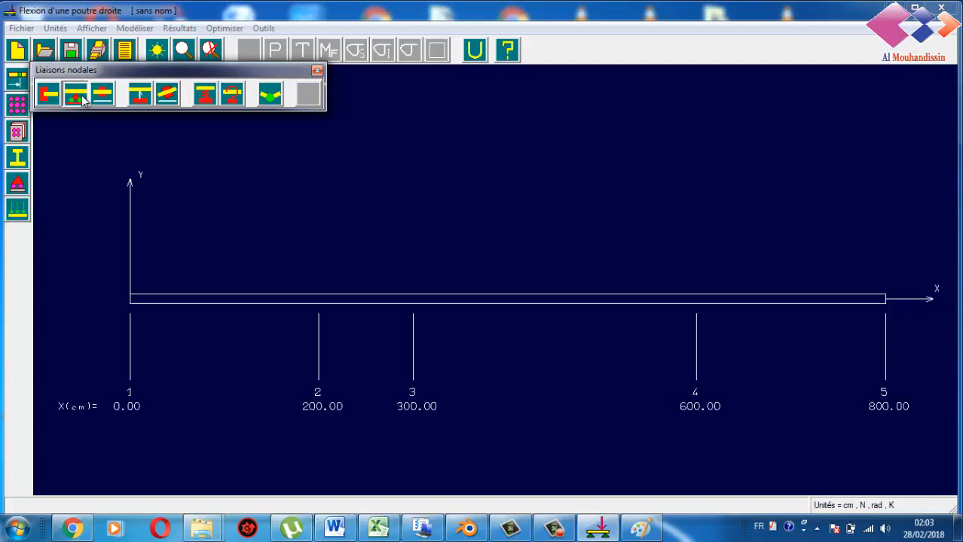
click(131, 306)
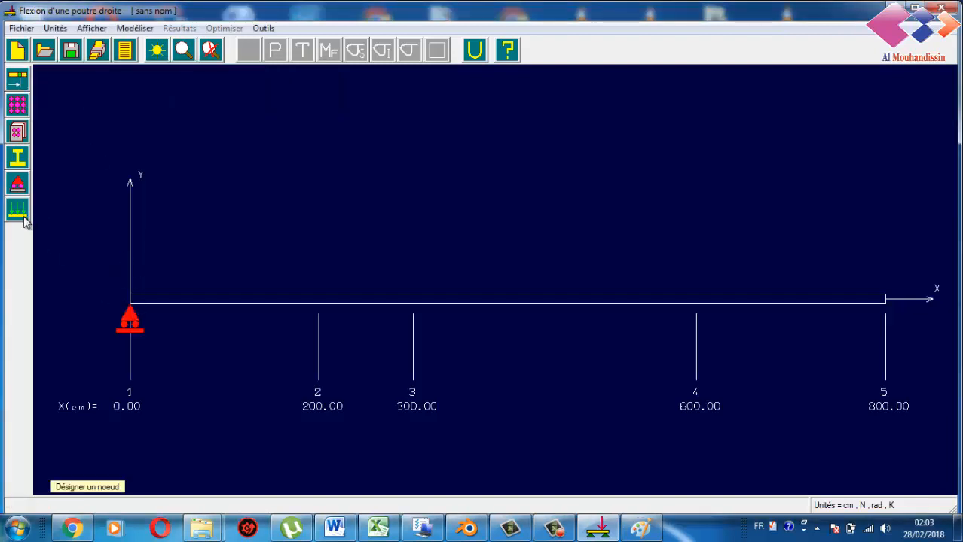
click(21, 187)
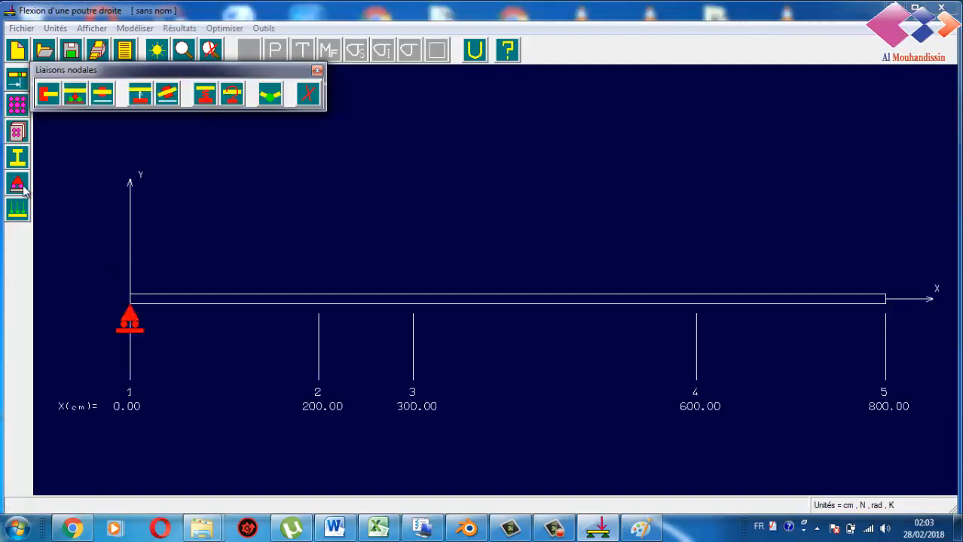
click(75, 100)
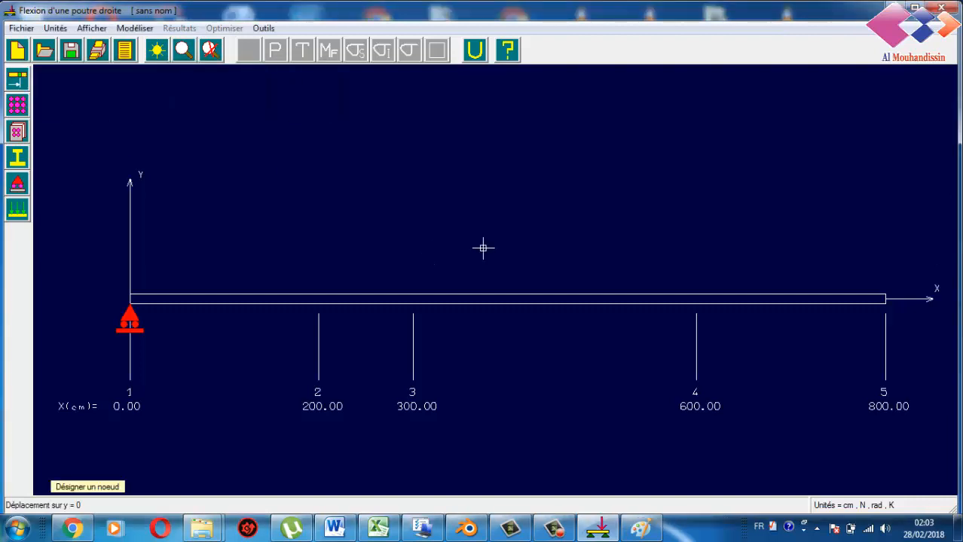
click(885, 305)
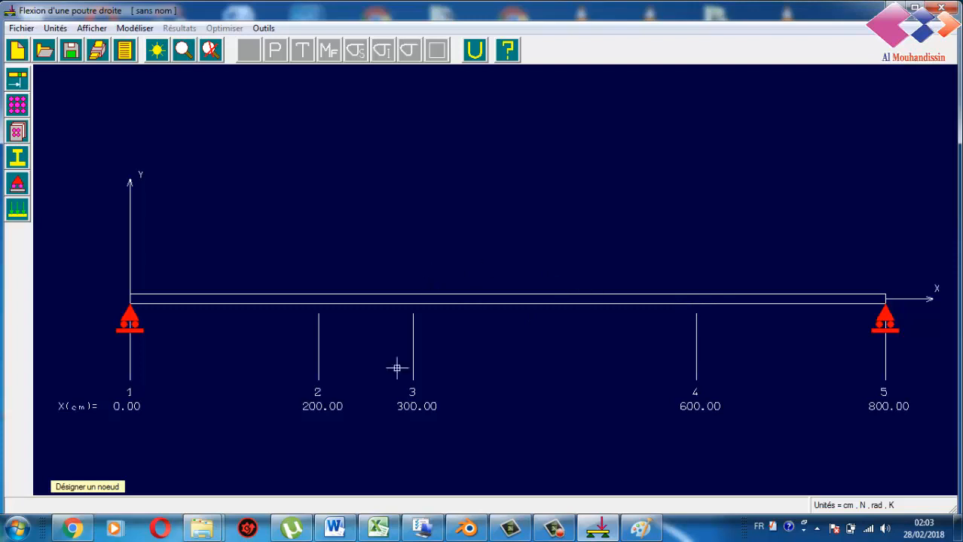
click(640, 528)
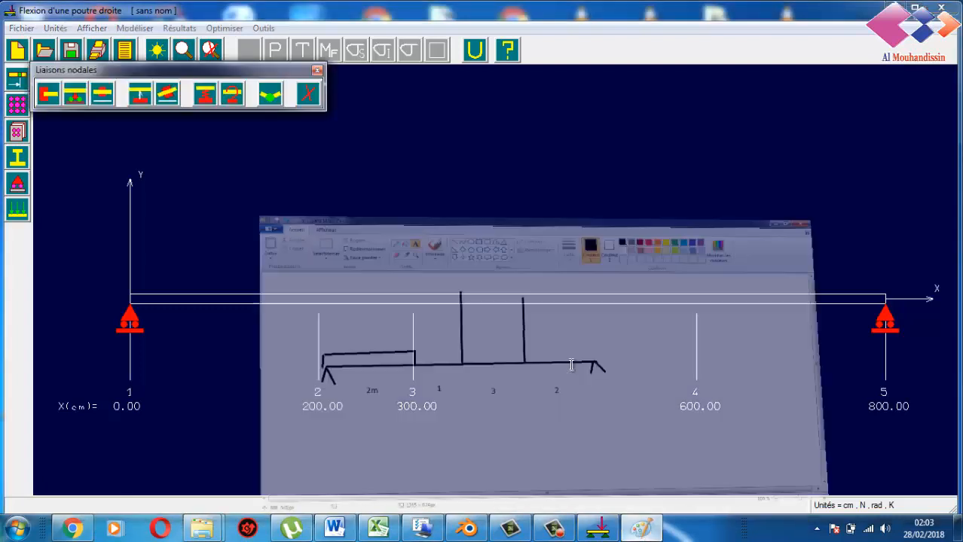
click(897, 6)
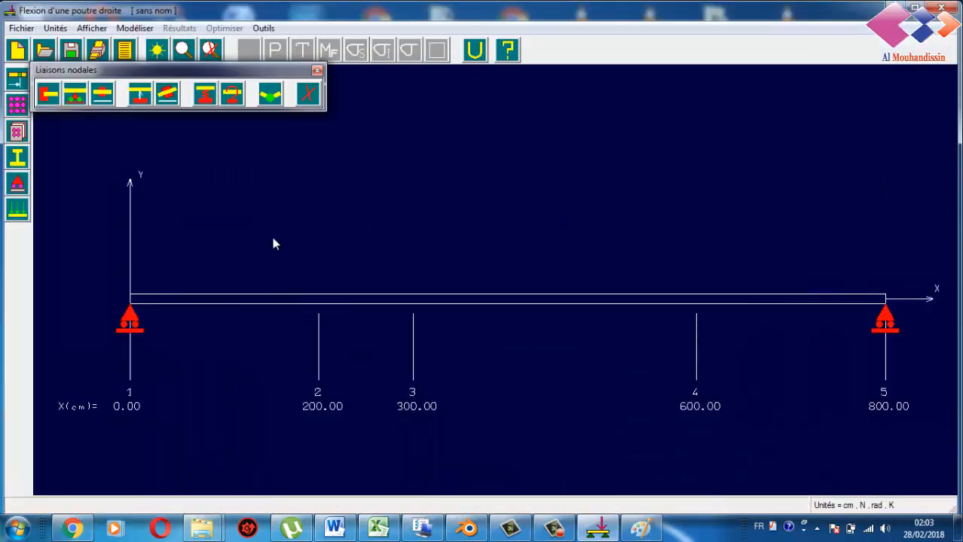
click(18, 189)
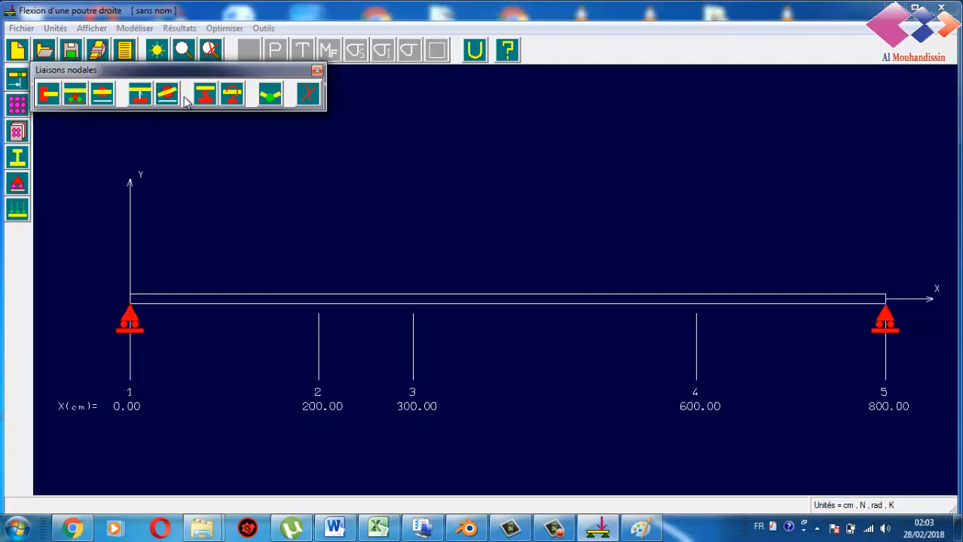
click(317, 70)
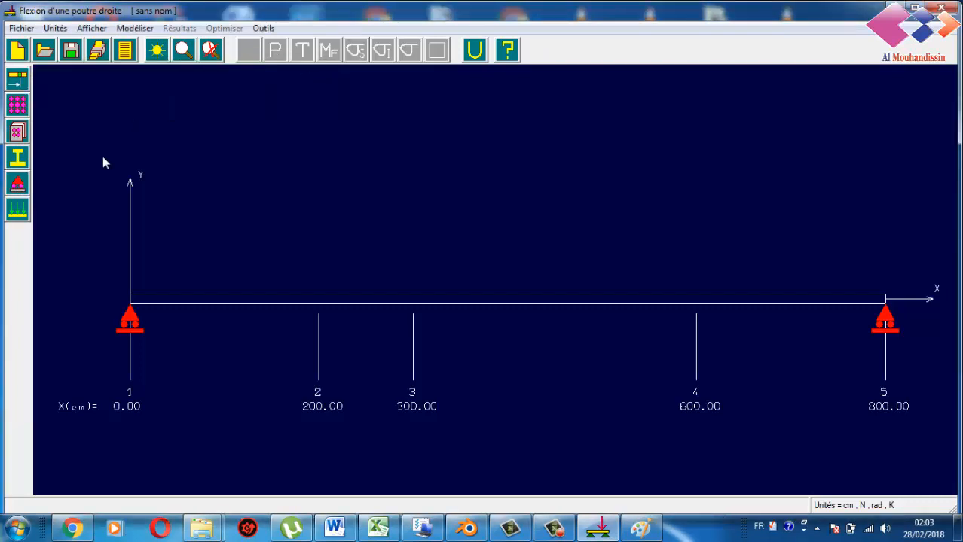
Step: Apply a downward nodal force with Fy of -10 N at node 4
click(18, 211)
click(48, 93)
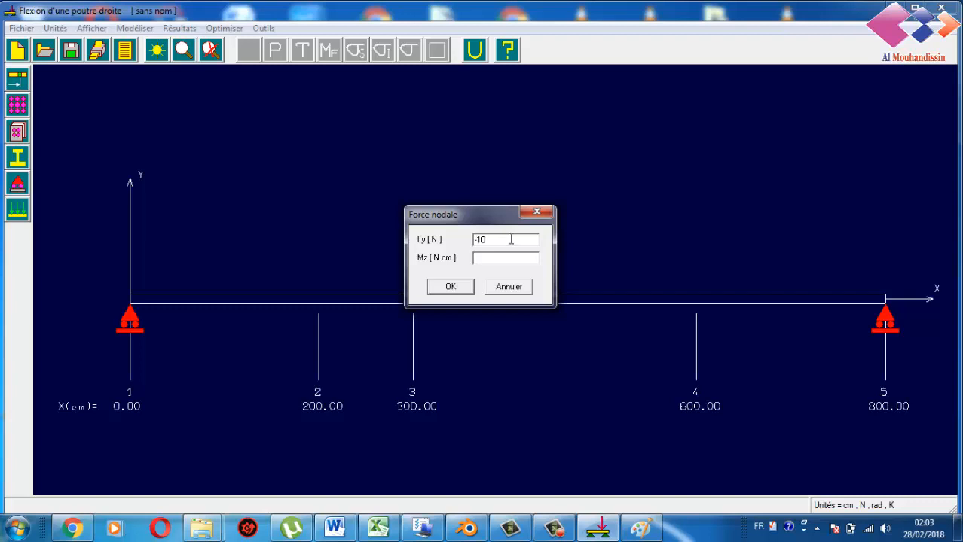
click(457, 290)
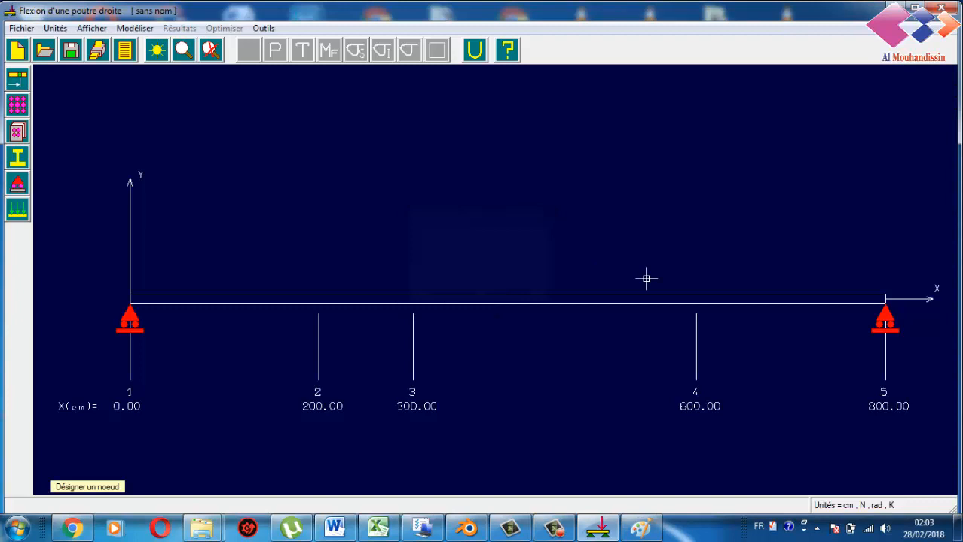
click(695, 290)
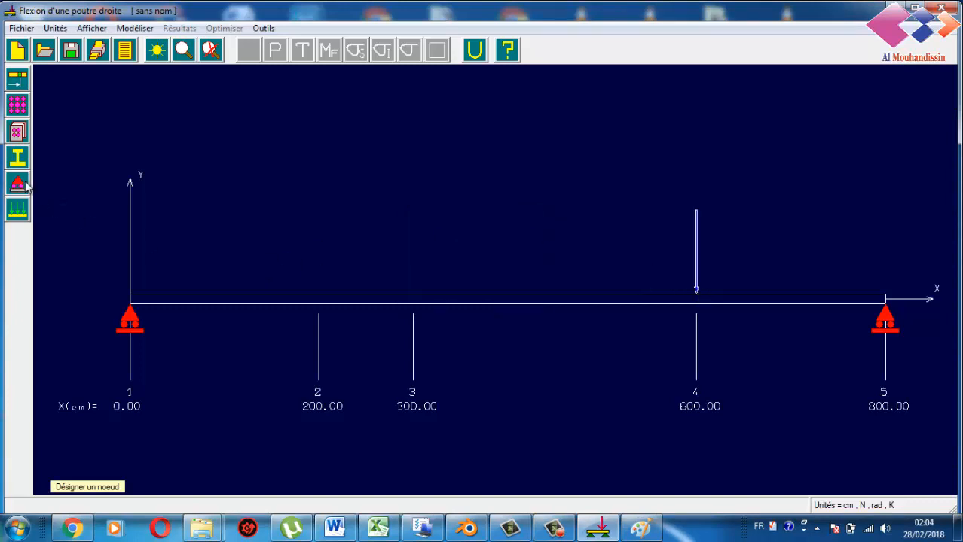
Step: Apply a downward nodal force with Fy of -12 N at node 3
click(19, 209)
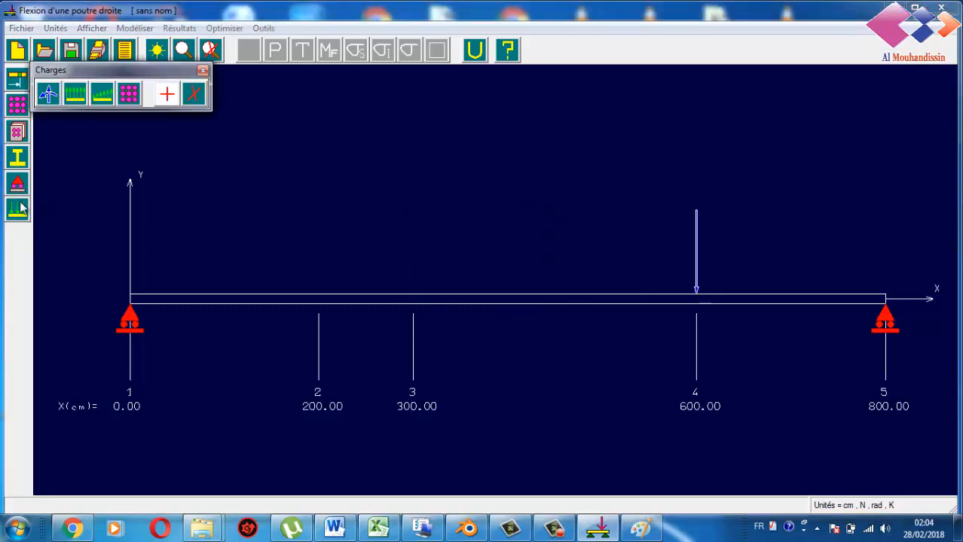
click(48, 94)
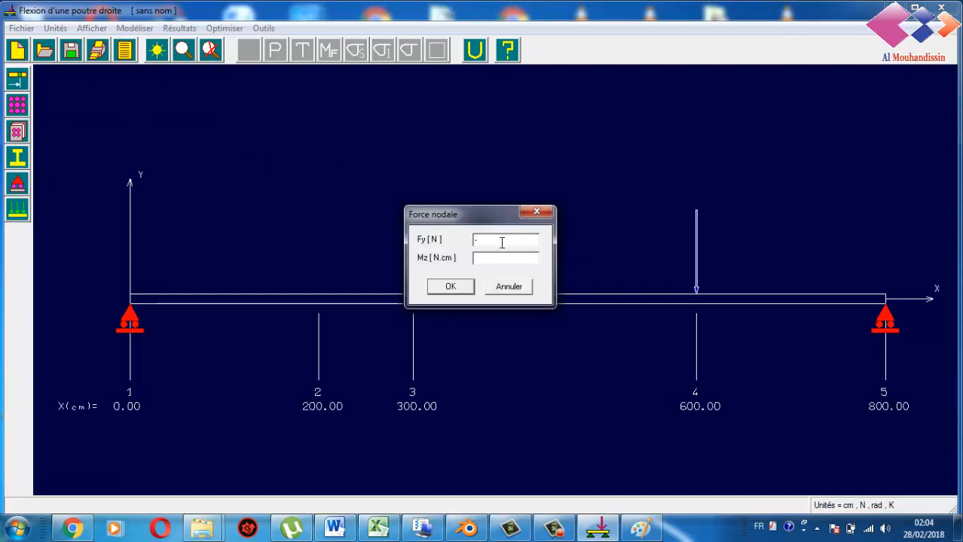
click(449, 286)
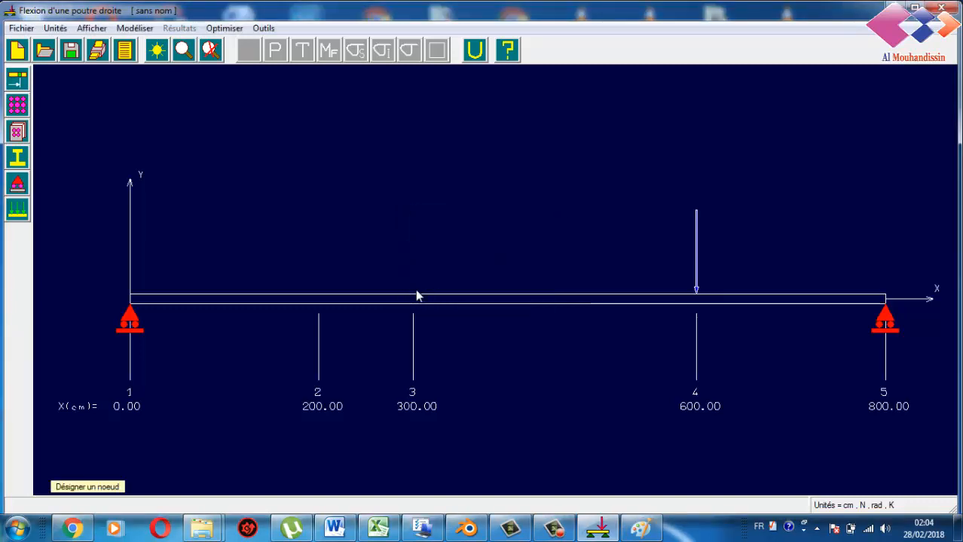
click(416, 296)
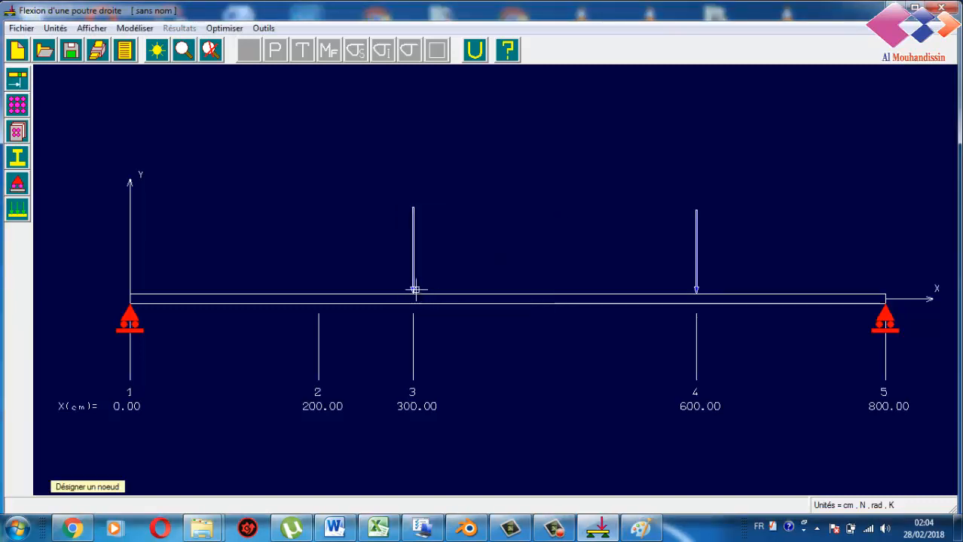
Step: Apply a uniformly distributed load with pY of -100 N/cm from node 1 to node 2 and finish defining loads
click(22, 215)
click(75, 94)
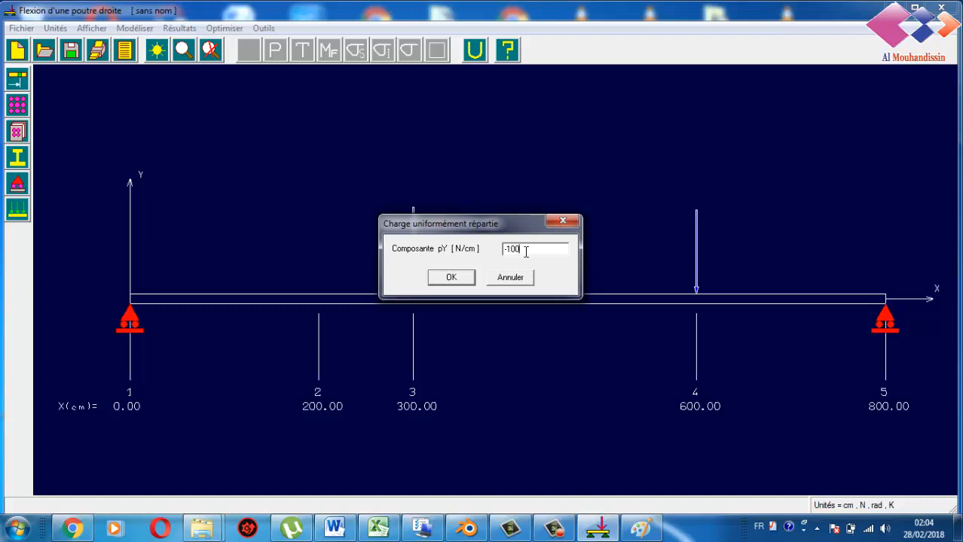
click(451, 278)
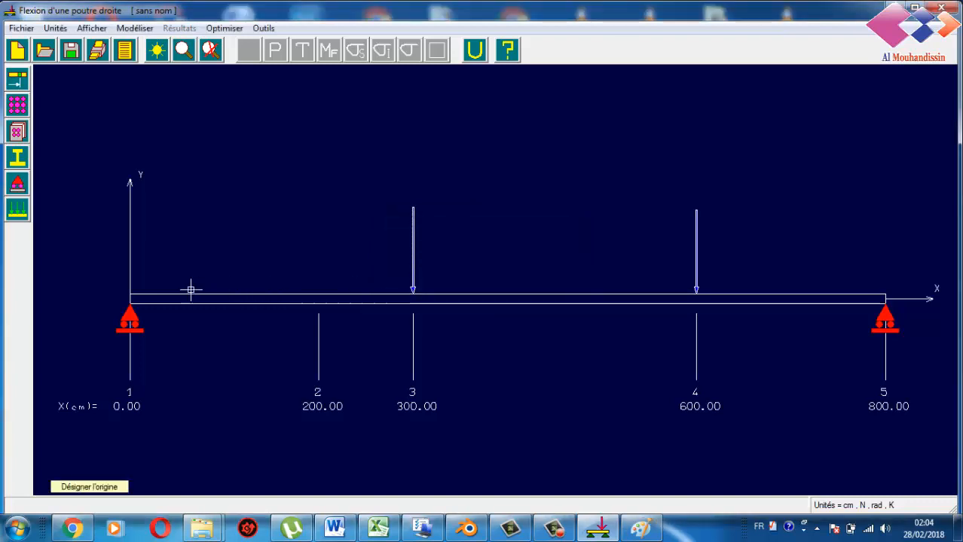
click(130, 292)
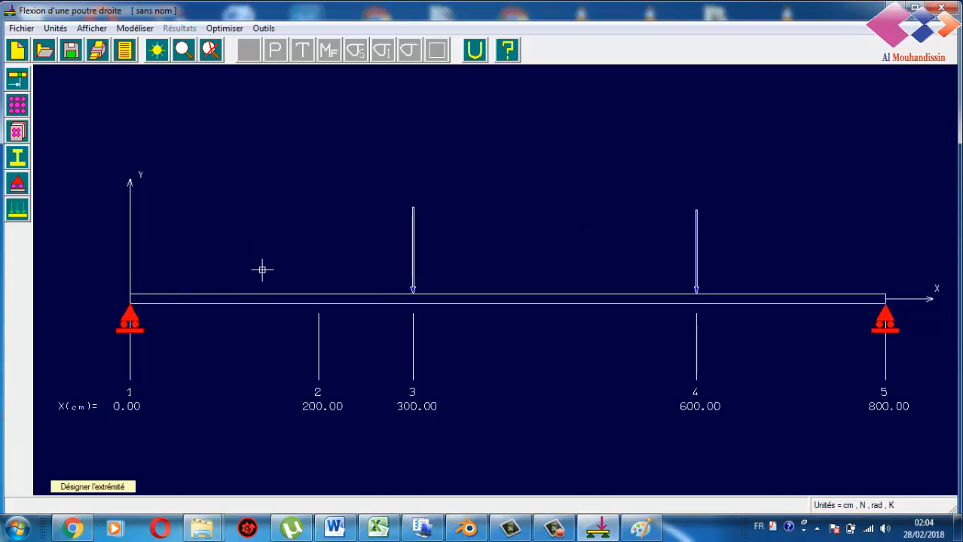
click(318, 291)
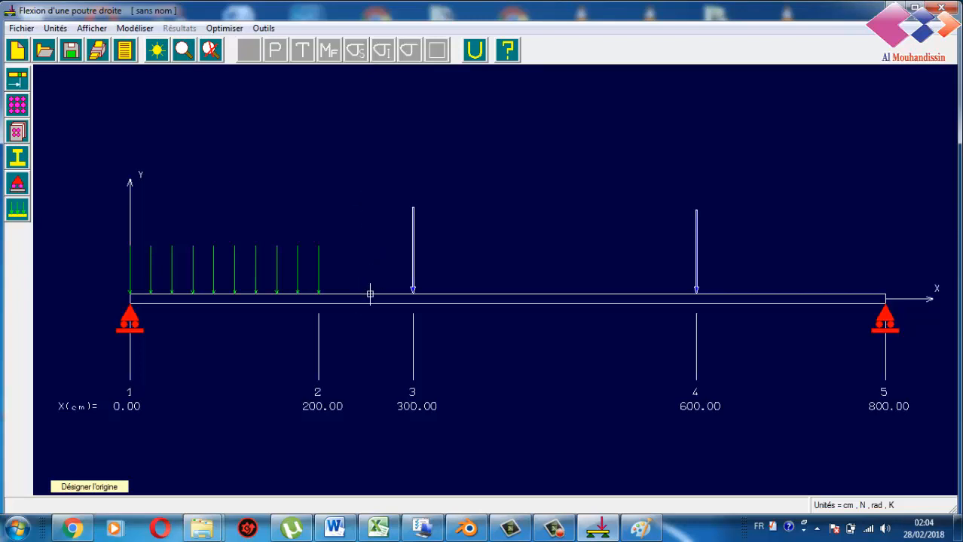
click(18, 131)
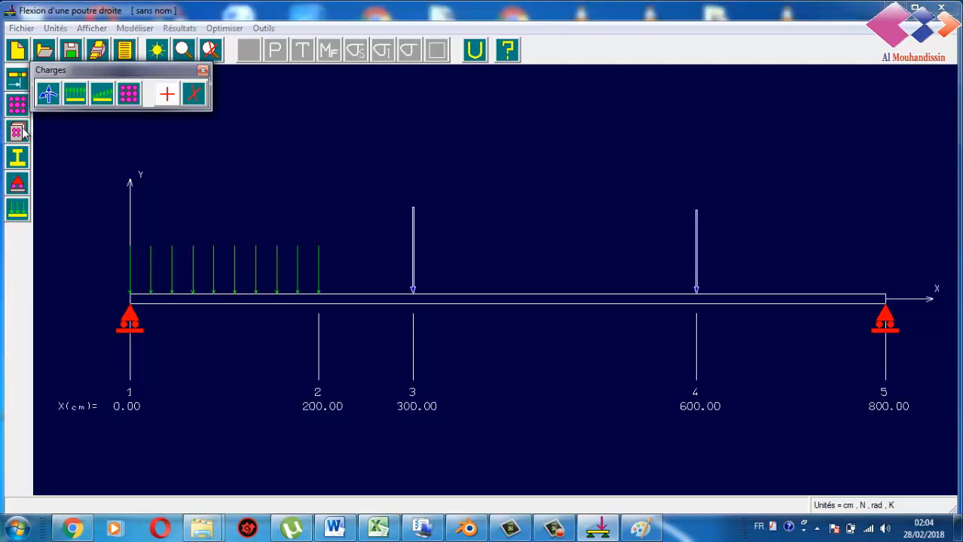
click(202, 70)
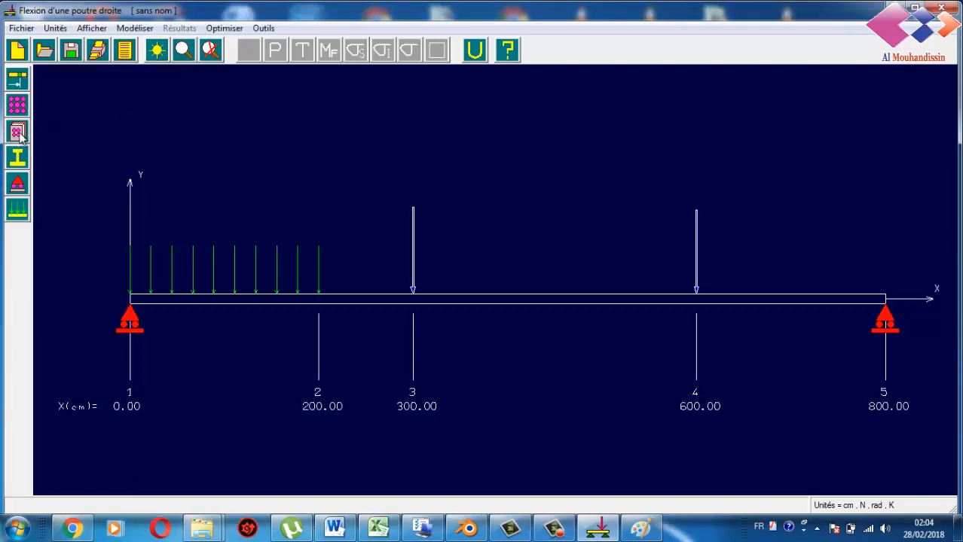
Step: Look through the materials in the material library and leave it without choosing one
click(17, 132)
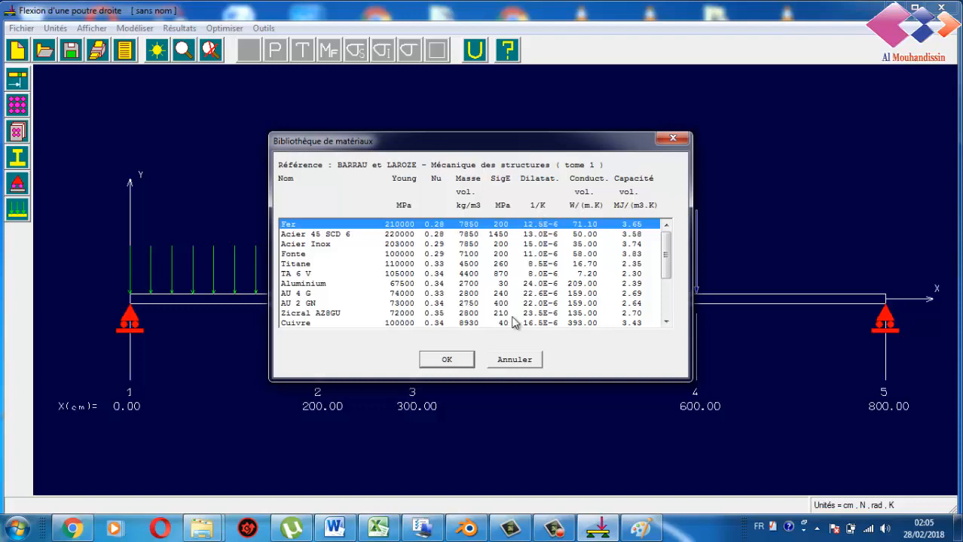
click(666, 323)
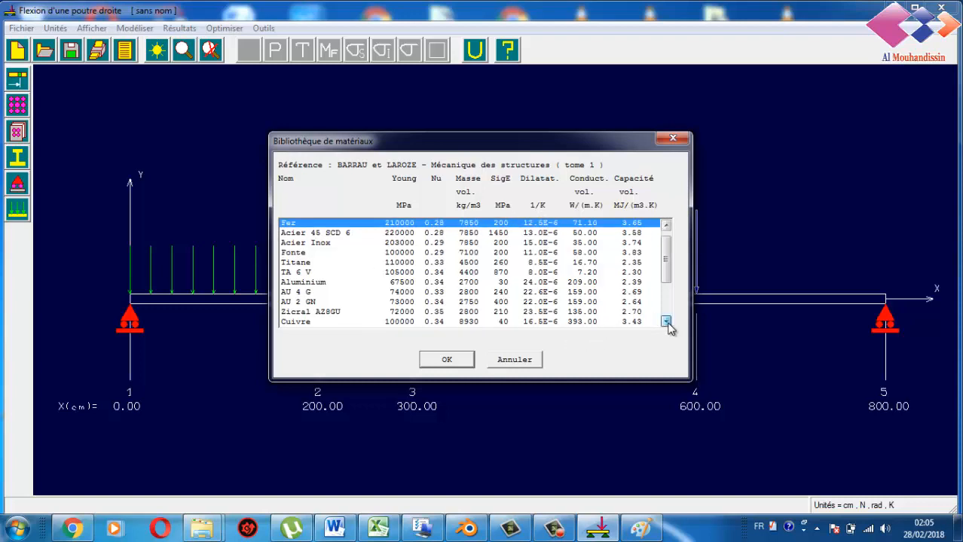
click(666, 322)
click(665, 322)
click(666, 322)
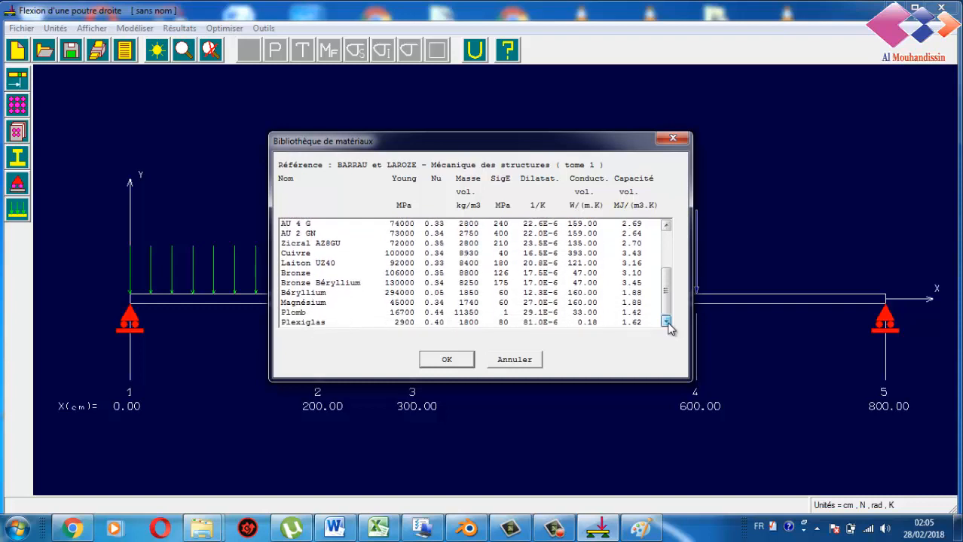
click(666, 322)
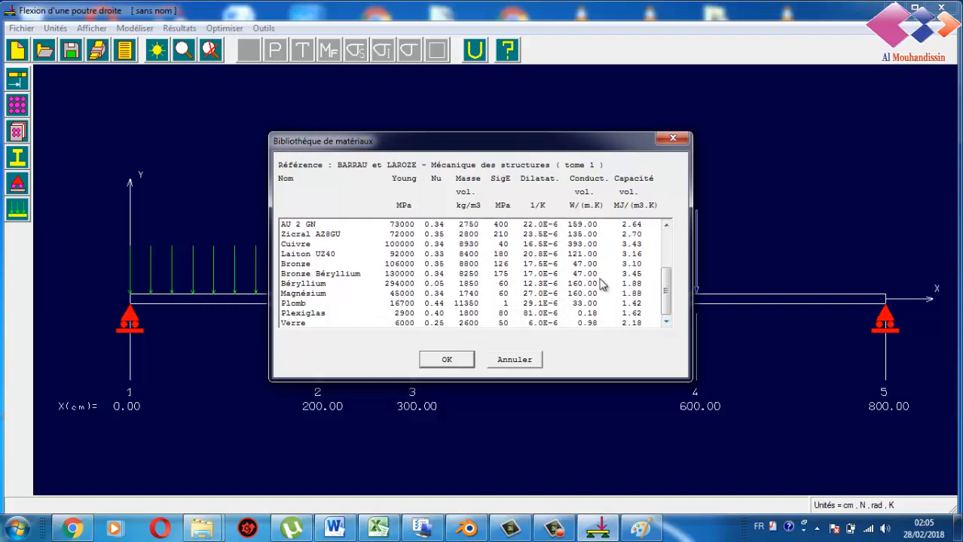
drag(666, 301, 666, 256)
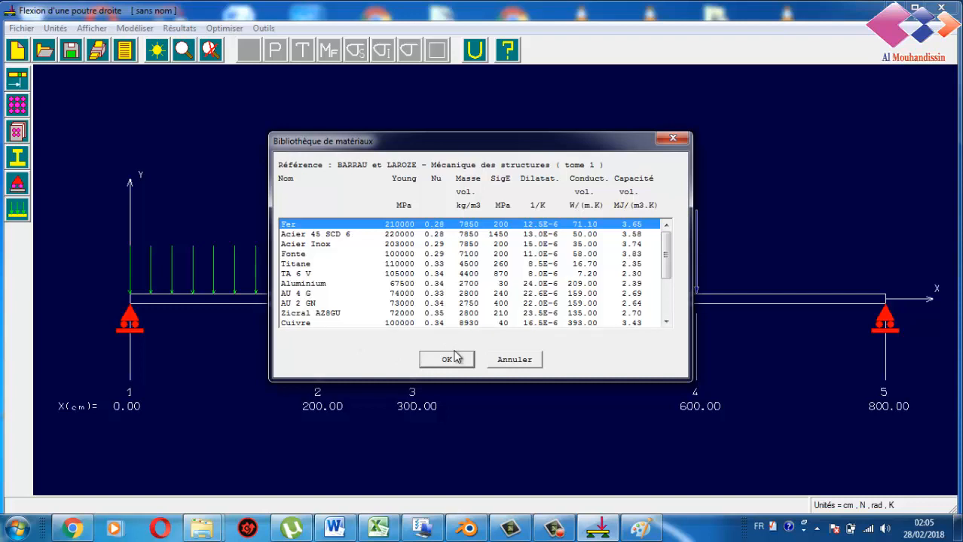
click(515, 361)
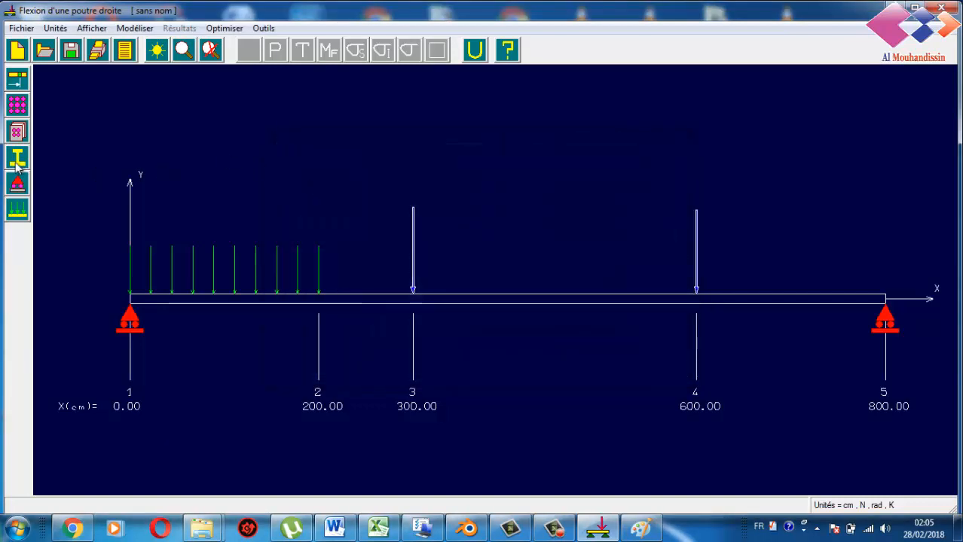
Step: Define the beam material with the name BA and a density of 2500 kg/m3
click(19, 106)
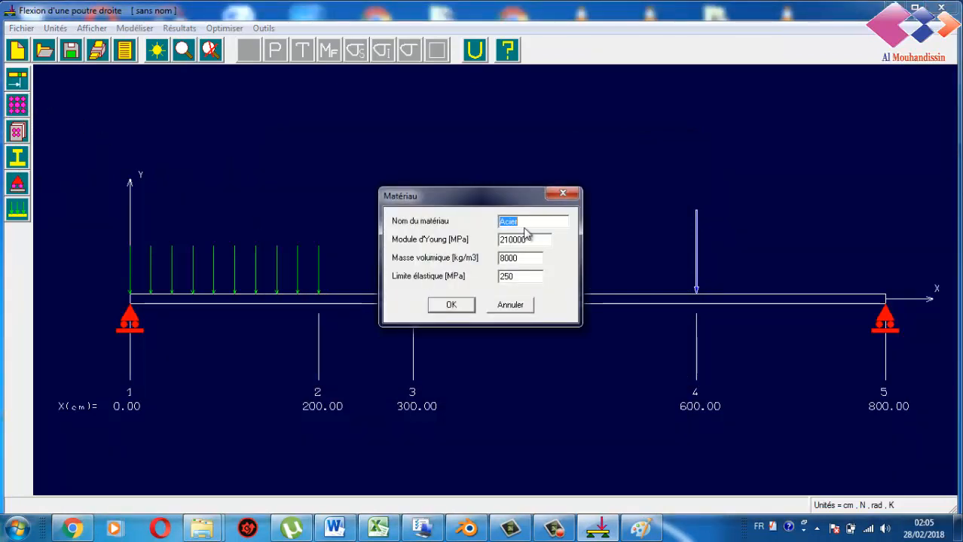
key(BackSpace)
text(B)
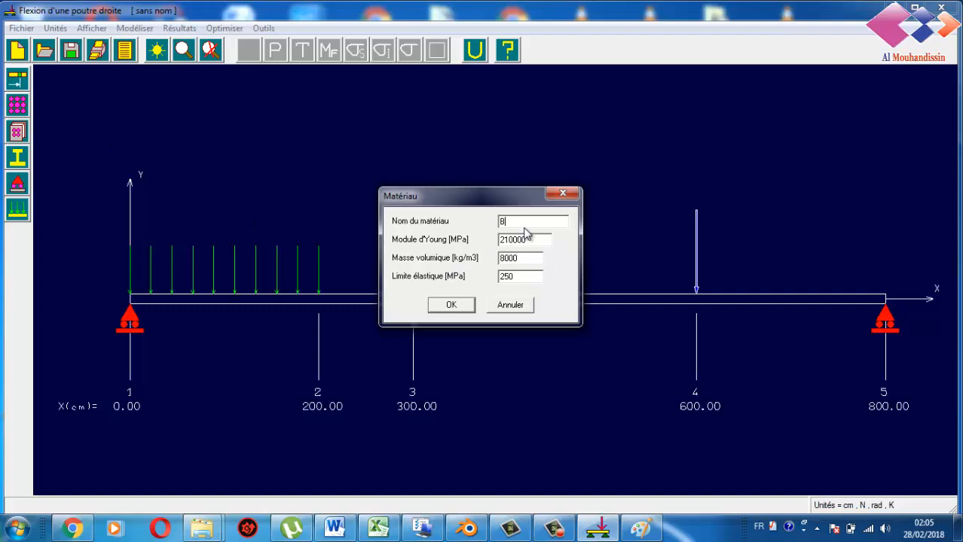
text(A)
click(531, 262)
key(BackSpace)
key(BackSpace)
key(BackSpace)
key(BackSpace)
text(2)
click(451, 304)
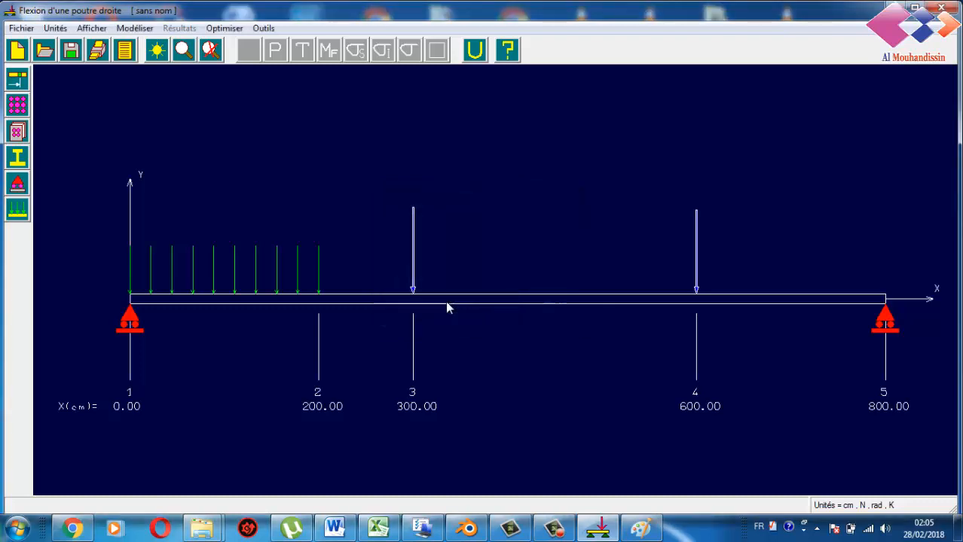
Step: Assign the beam a solid rectangular section with a height of 250 mm along Y and a base of 500 mm along Z
click(17, 157)
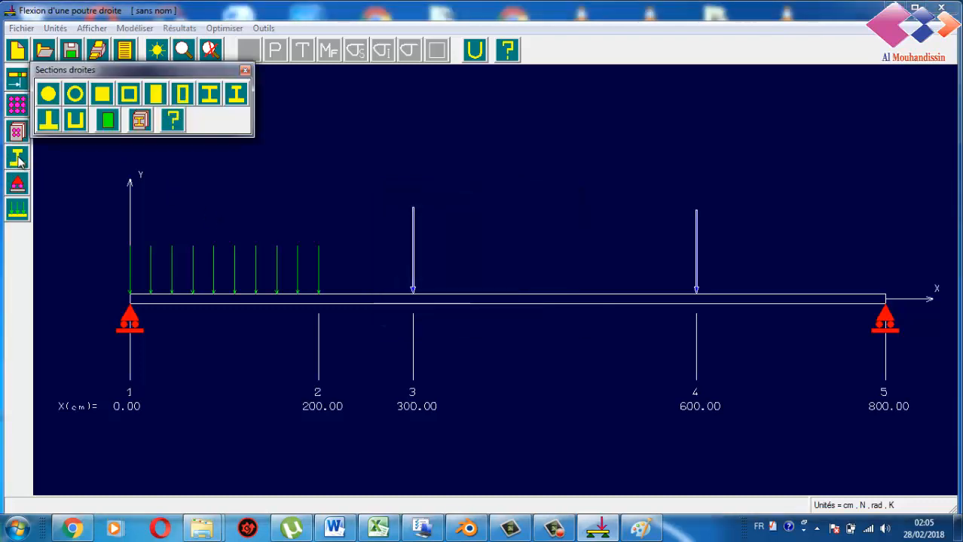
click(103, 98)
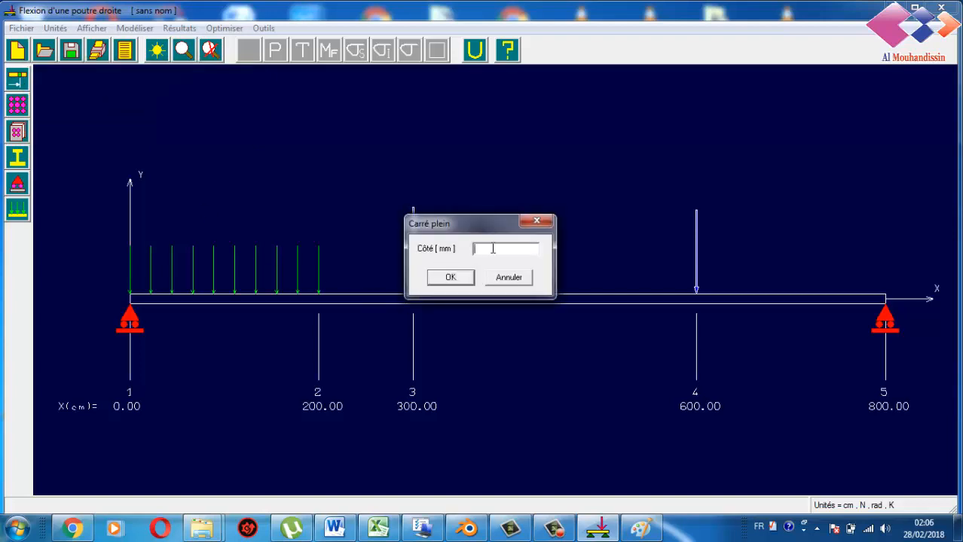
click(507, 284)
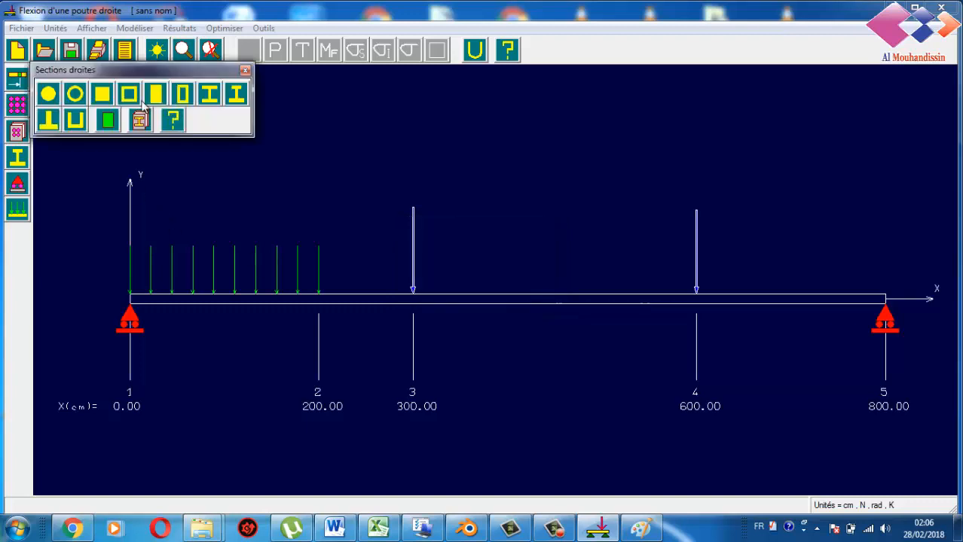
click(159, 101)
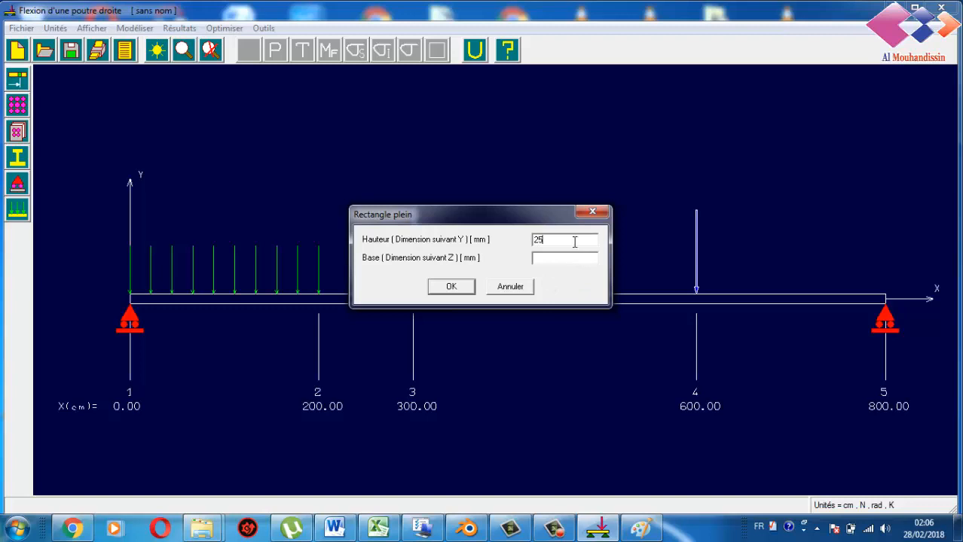
click(573, 260)
text(00)
click(452, 290)
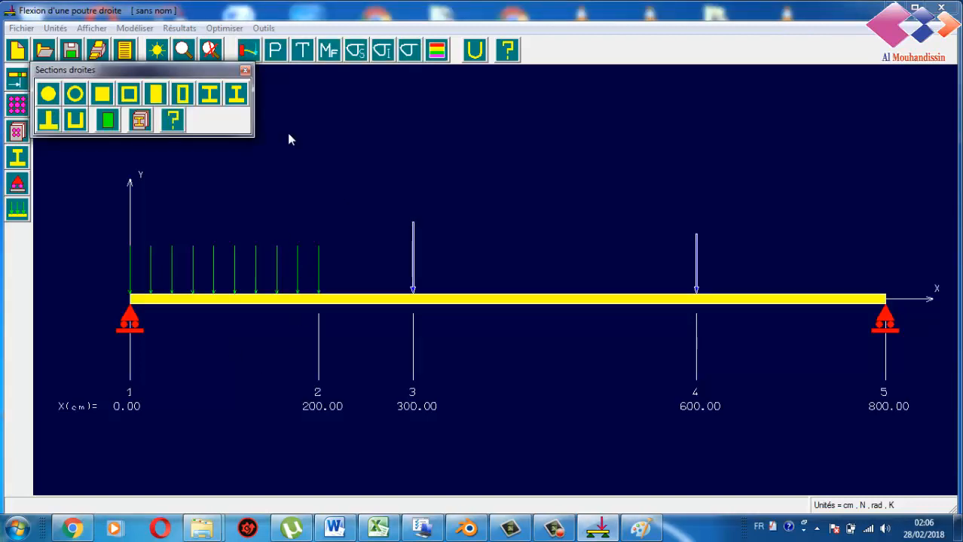
drag(212, 73, 210, 143)
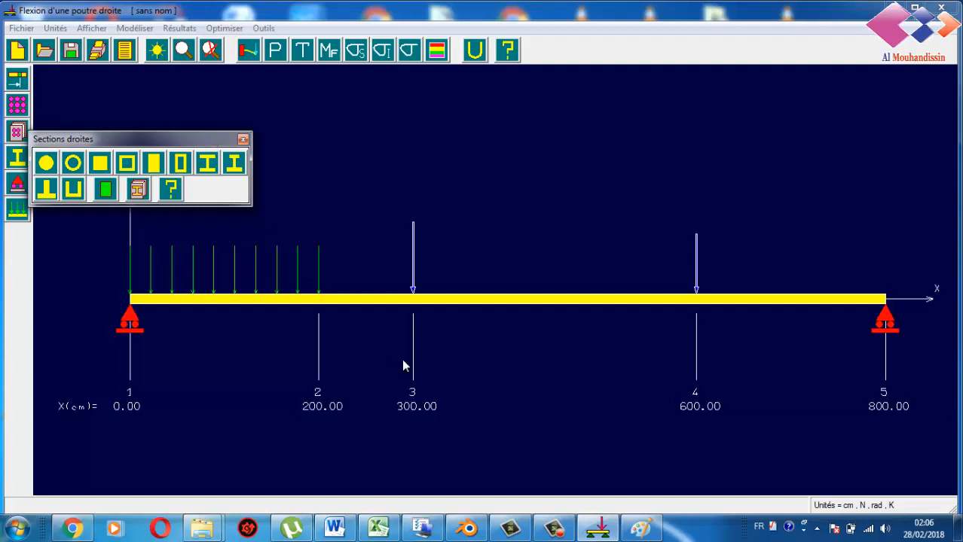
click(549, 532)
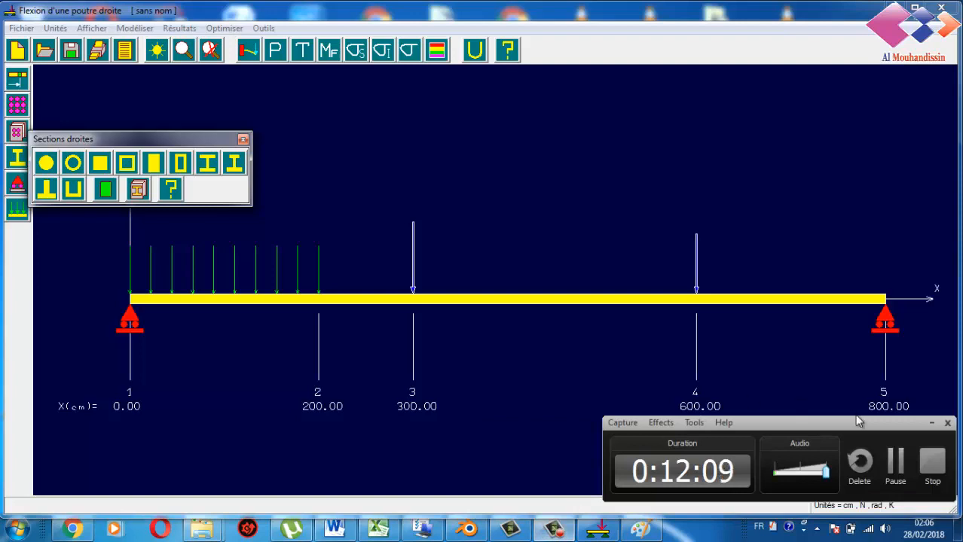
click(934, 425)
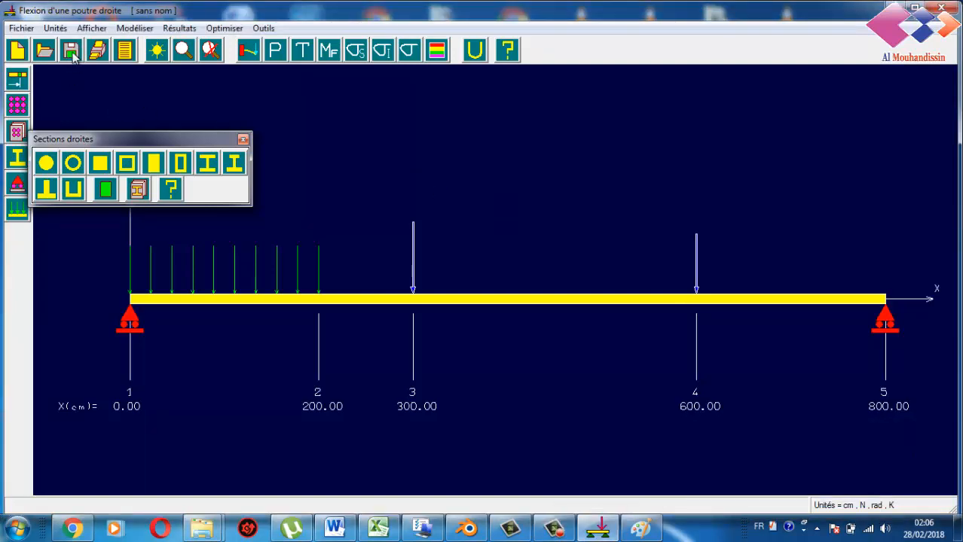
Step: Review the material, nodes, section properties, supports and load cases in the problem data text report, and close it
click(124, 52)
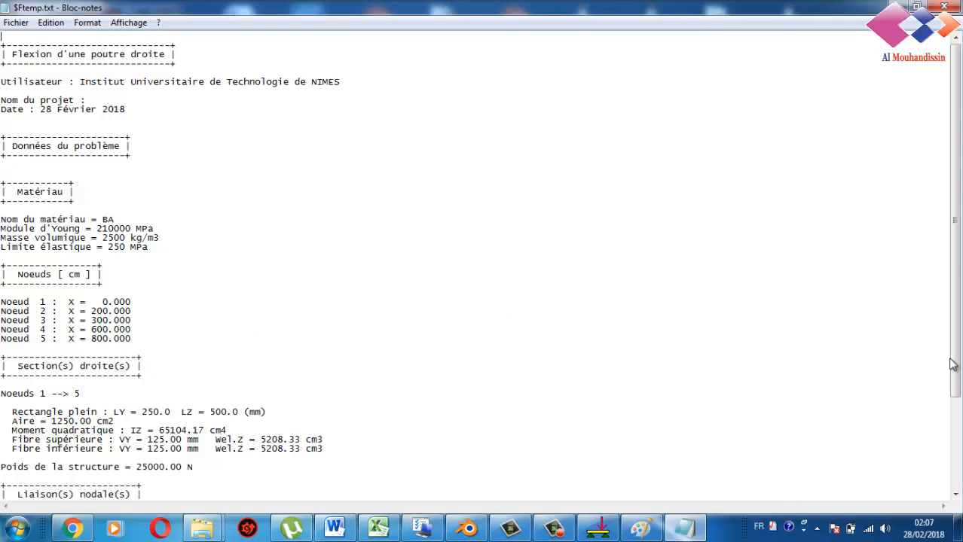
drag(952, 364, 953, 413)
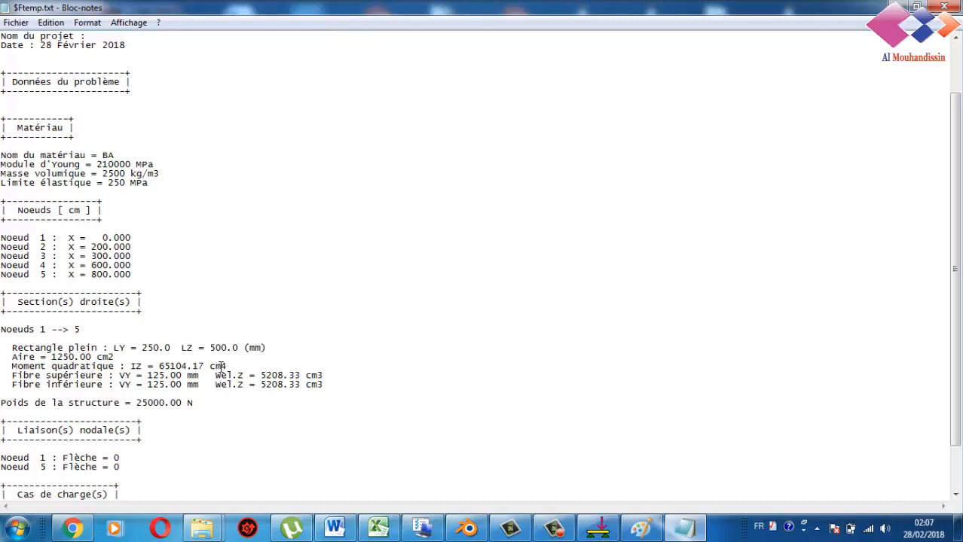
drag(232, 365, 182, 361)
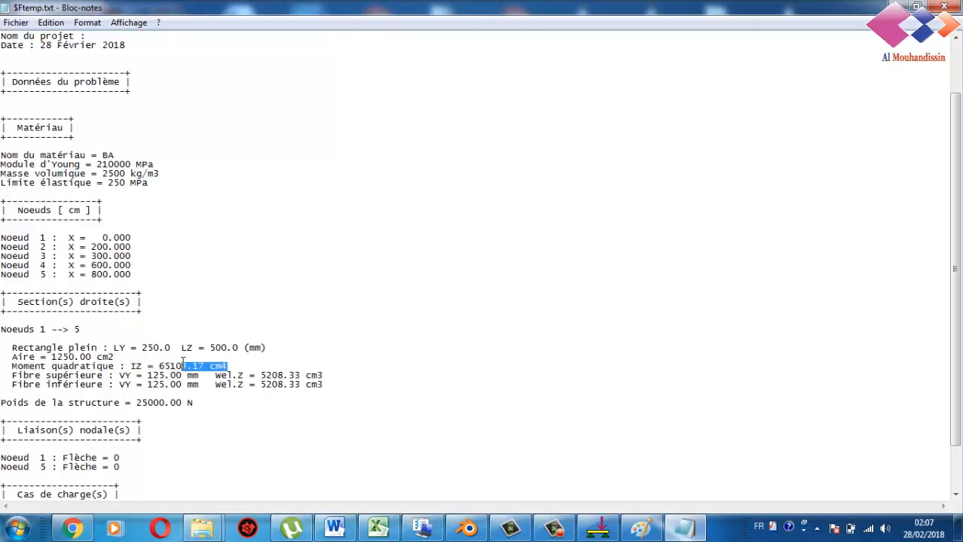
click(237, 368)
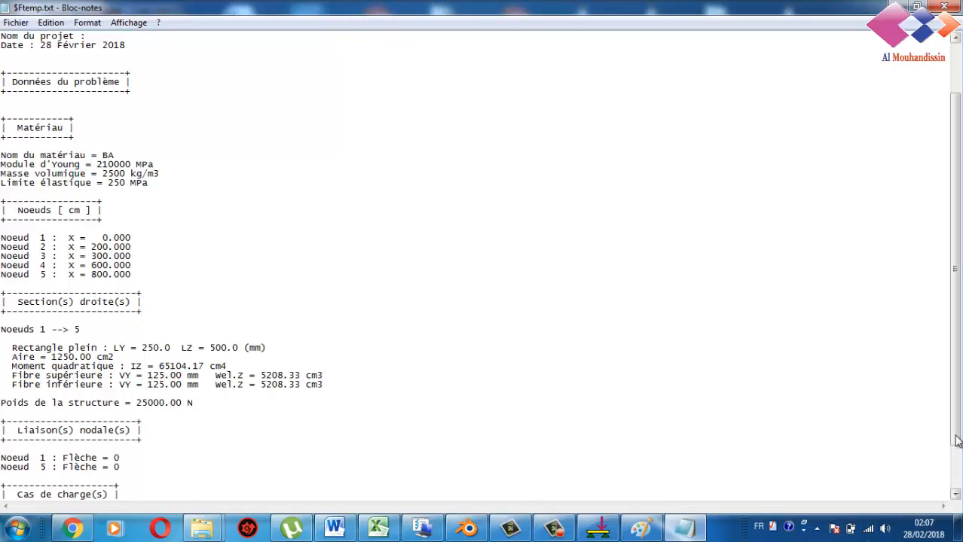
drag(956, 440, 958, 474)
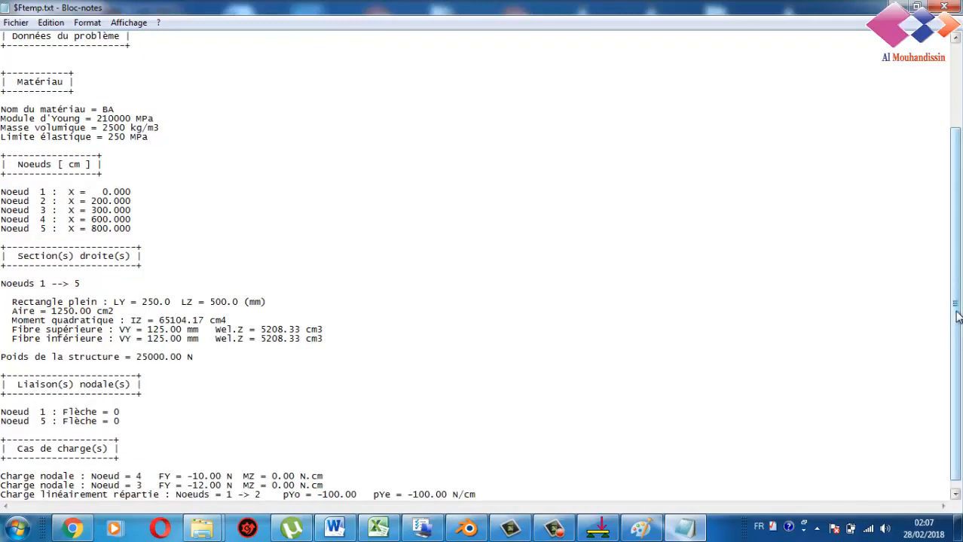
drag(957, 324, 958, 386)
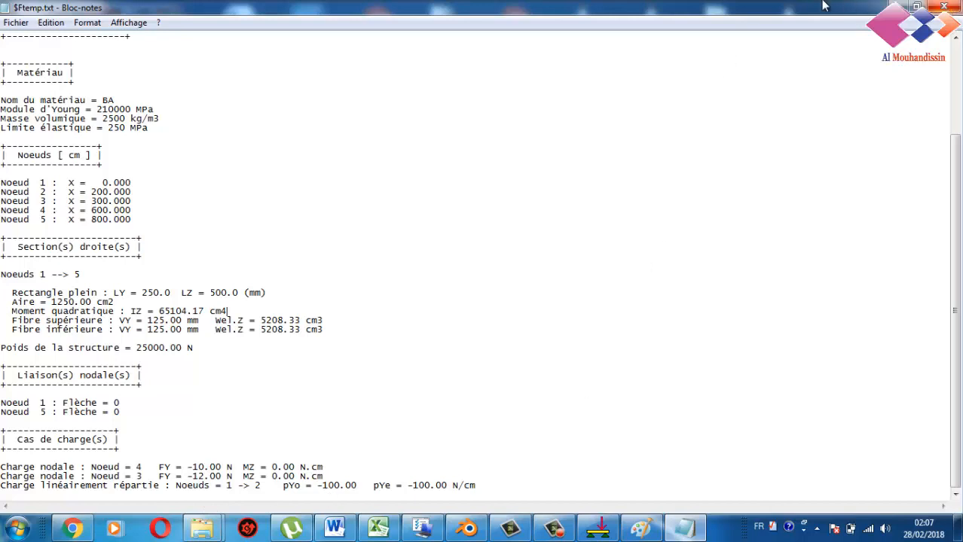
click(15, 24)
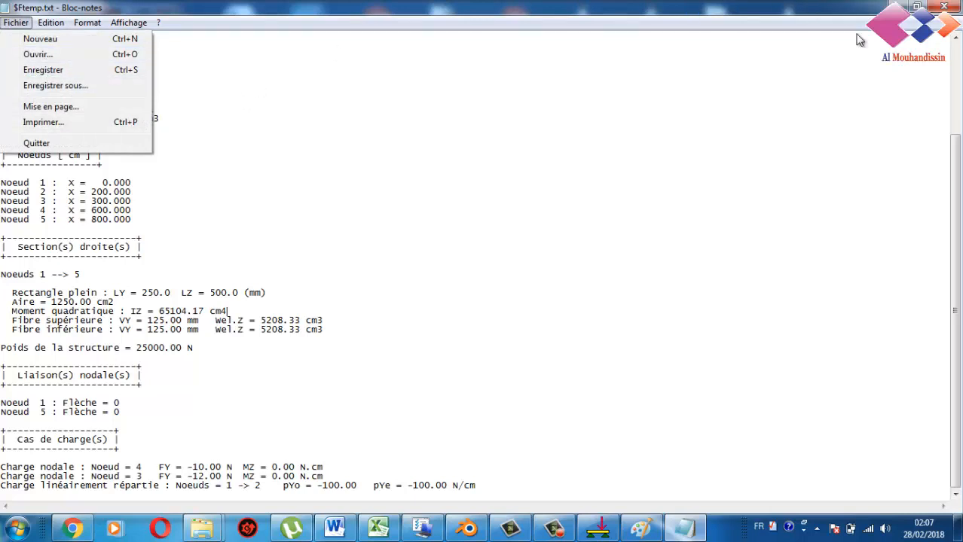
click(944, 7)
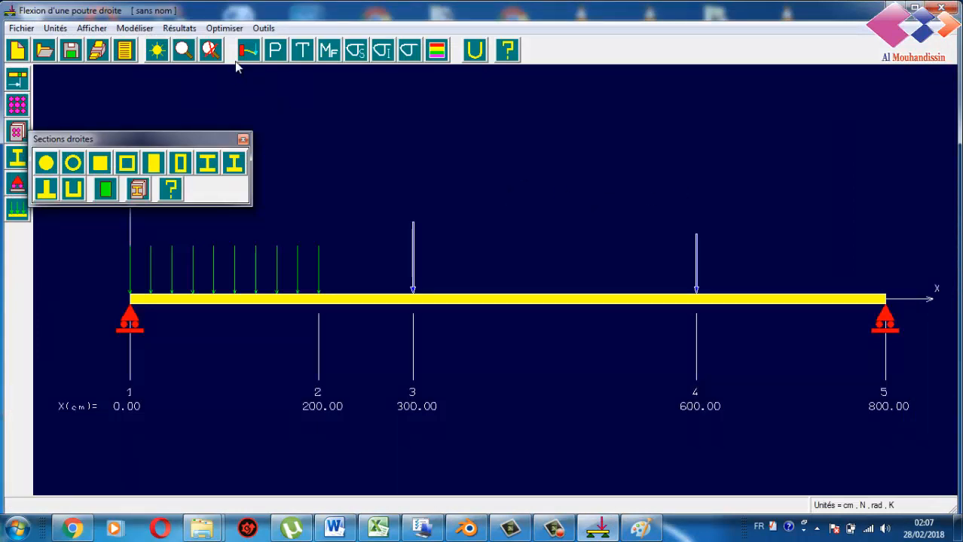
Step: Run the section optimisation for a solid round section with the 1000 mm deflection, 90 degree slope and 250 MPa stress limits, and close it
click(222, 29)
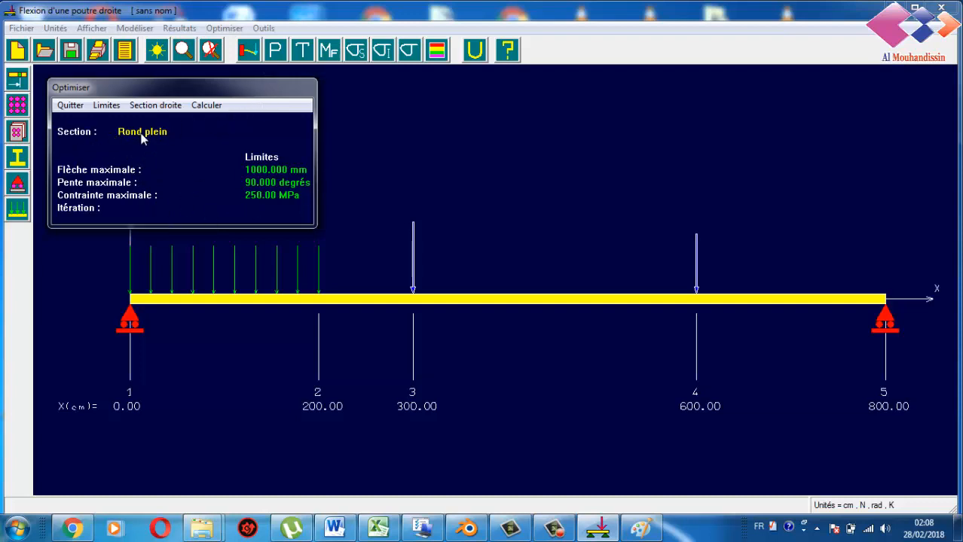
click(208, 107)
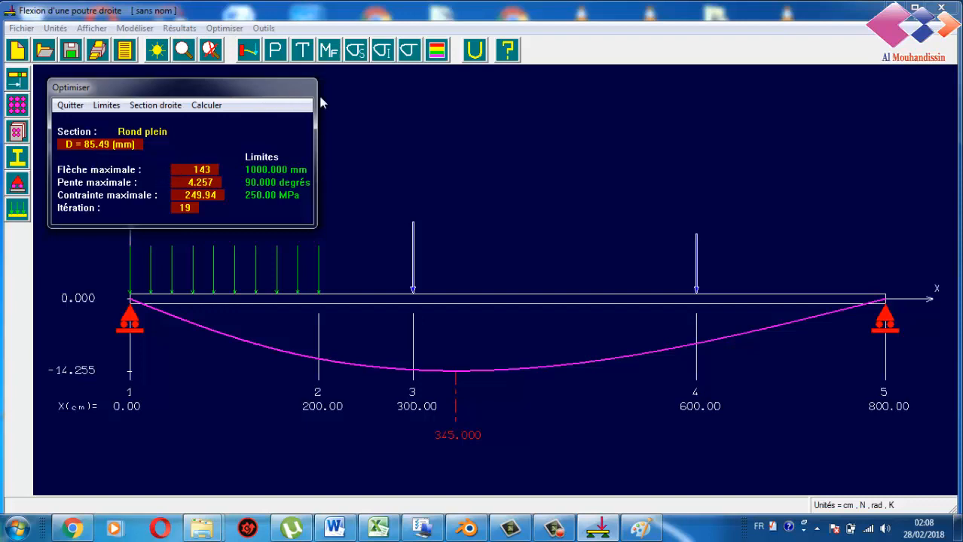
click(372, 154)
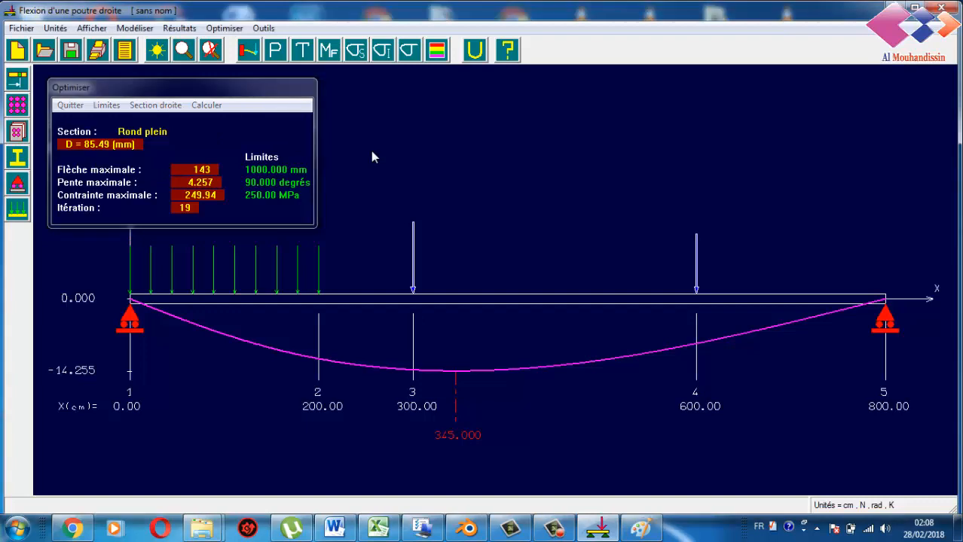
click(74, 107)
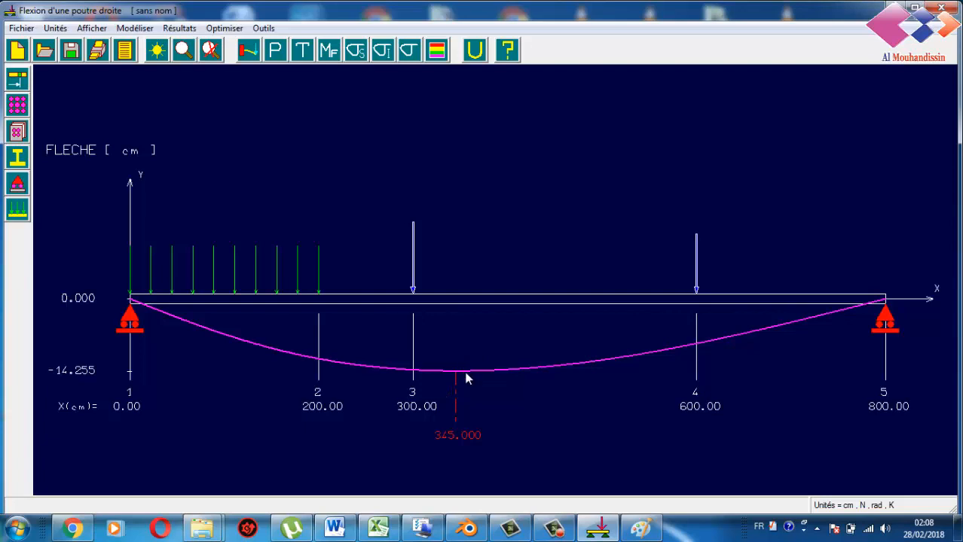
Step: Display the beam's slope diagram and compare its shear force and bending moment diagrams
click(275, 54)
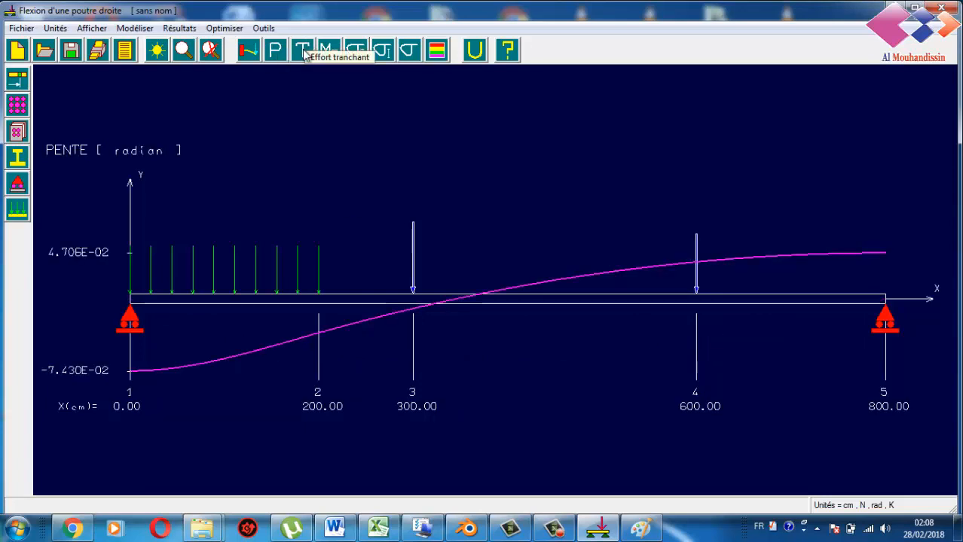
click(303, 51)
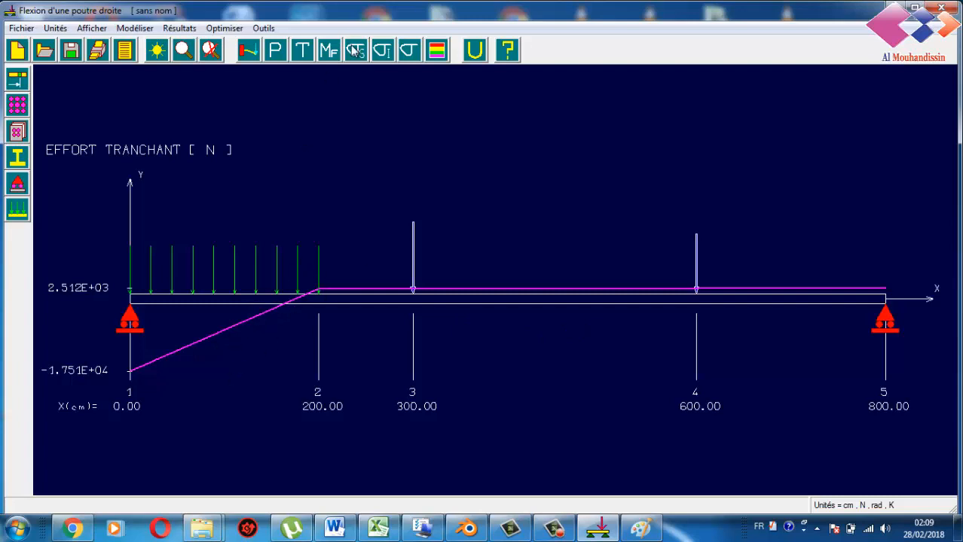
click(328, 54)
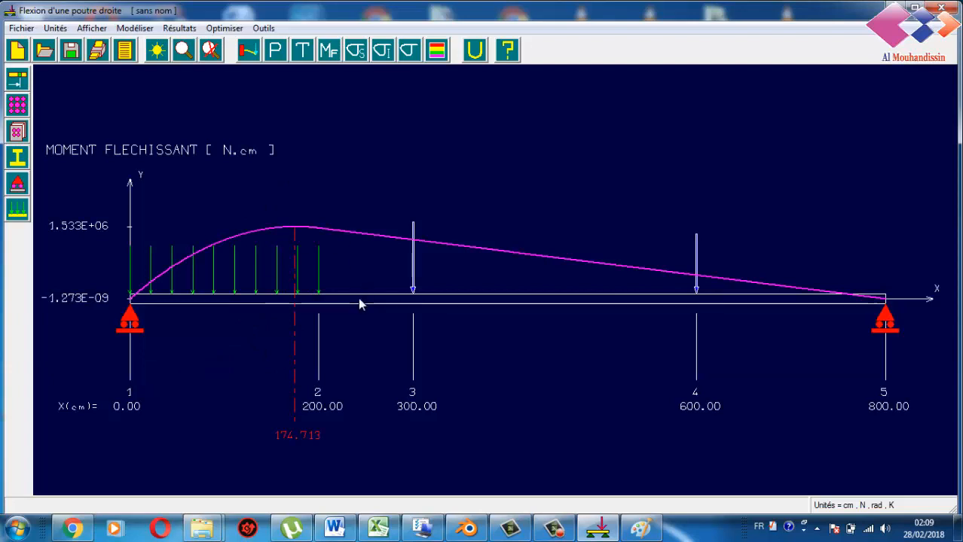
click(301, 55)
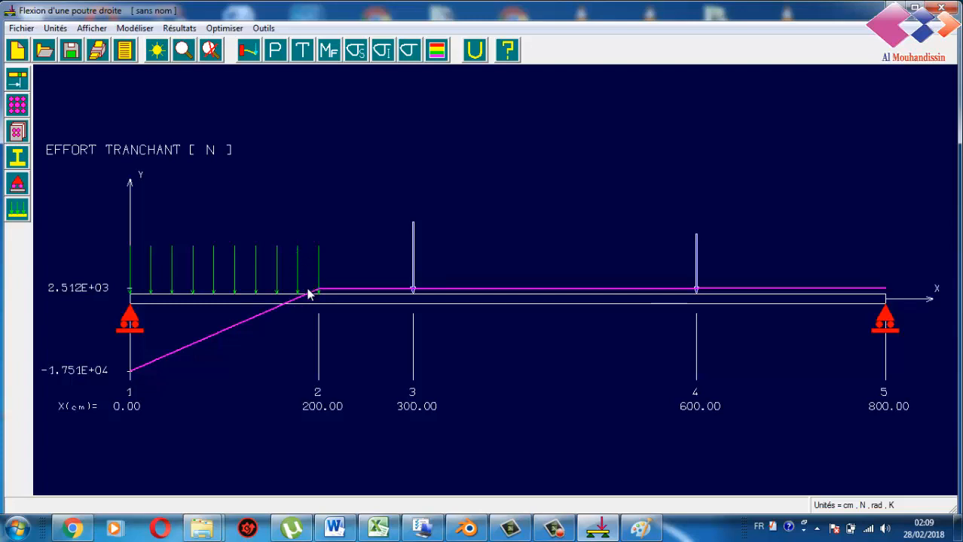
click(329, 53)
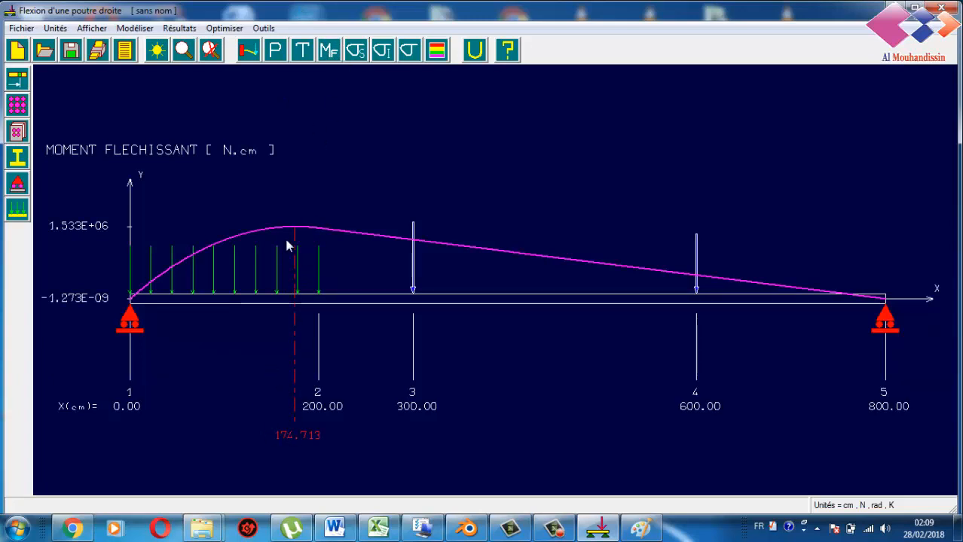
Step: Examine the normal stress diagrams for the upper and lower fibres and the normal iso-stress colour map
click(357, 55)
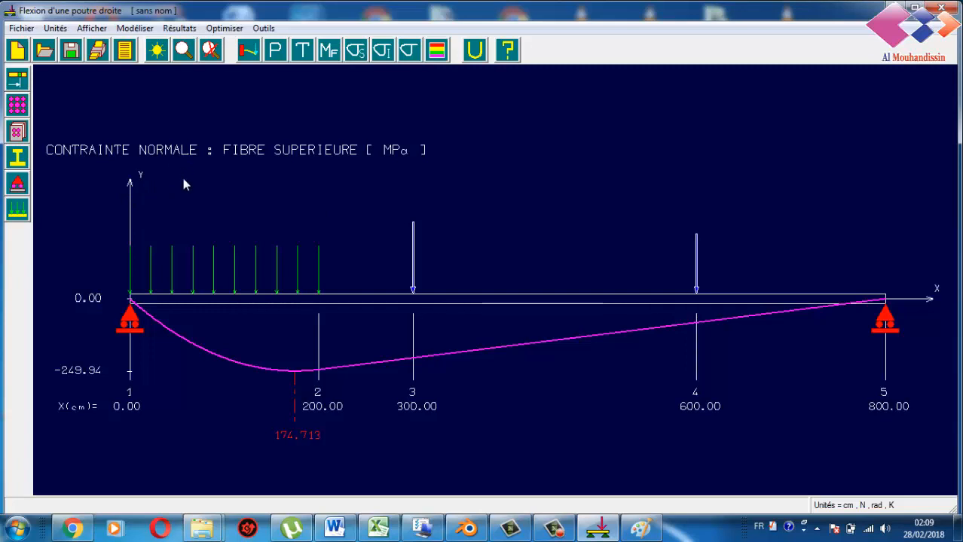
click(382, 50)
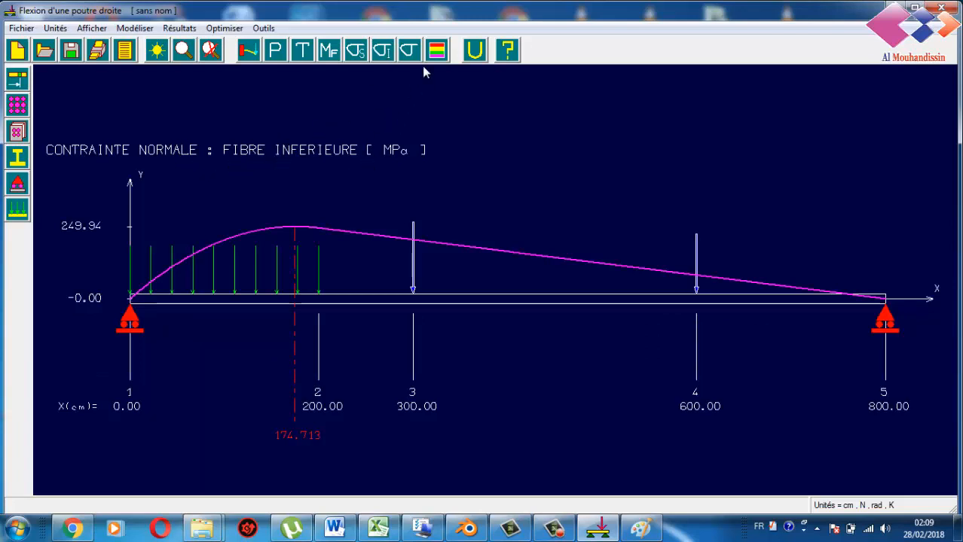
click(437, 52)
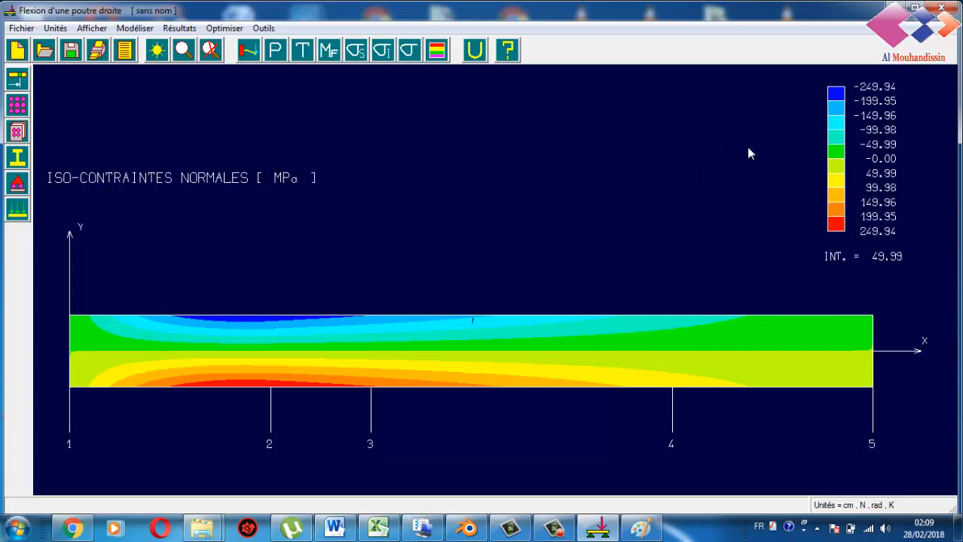
mouse_move(460, 527)
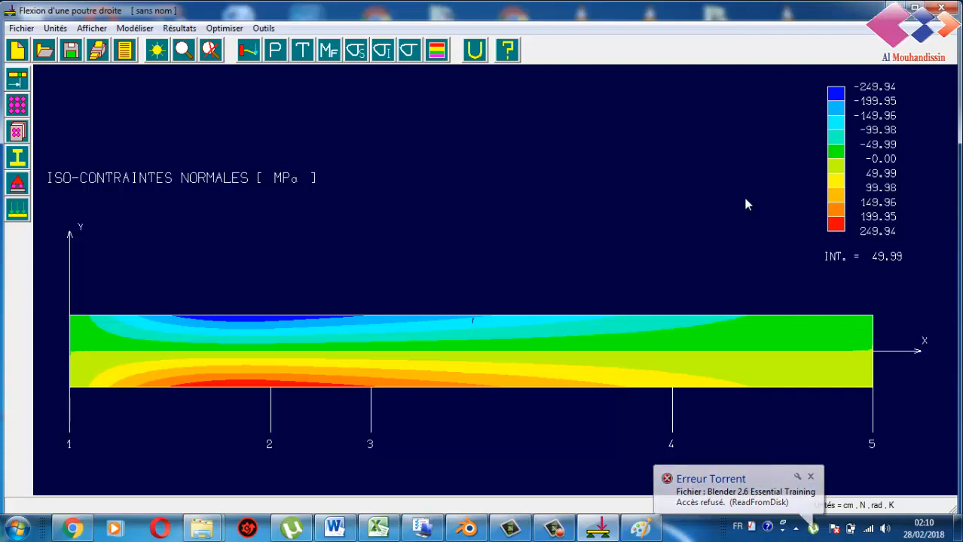
click(554, 527)
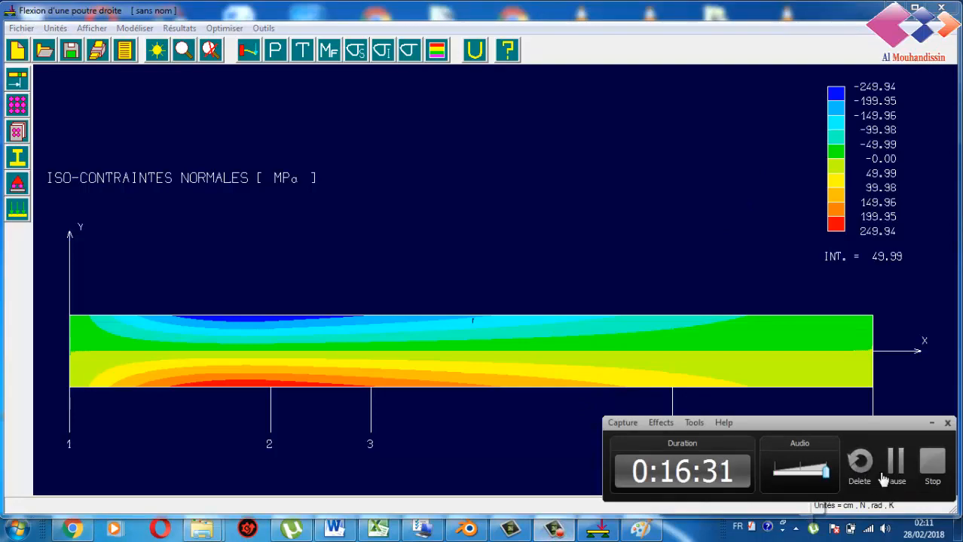
click(932, 465)
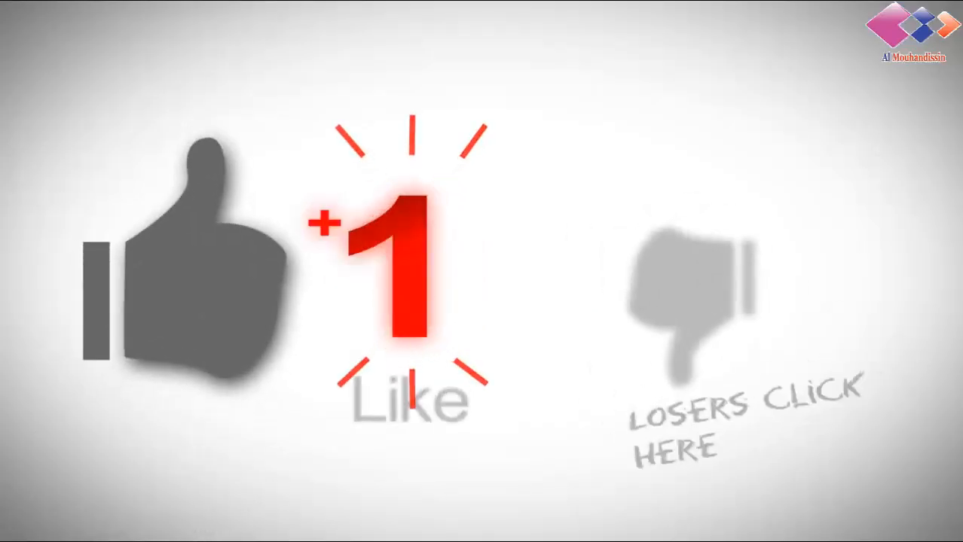